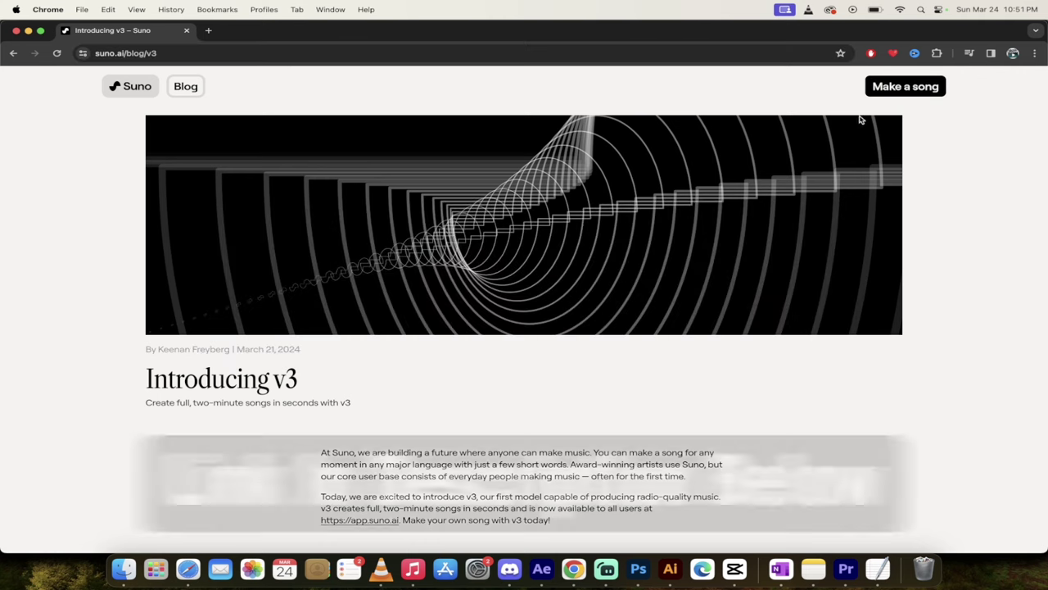
- Open Suno's Explore page of trending songs in a new tab from the blog's 'Make a song' link
left_click(890, 87)
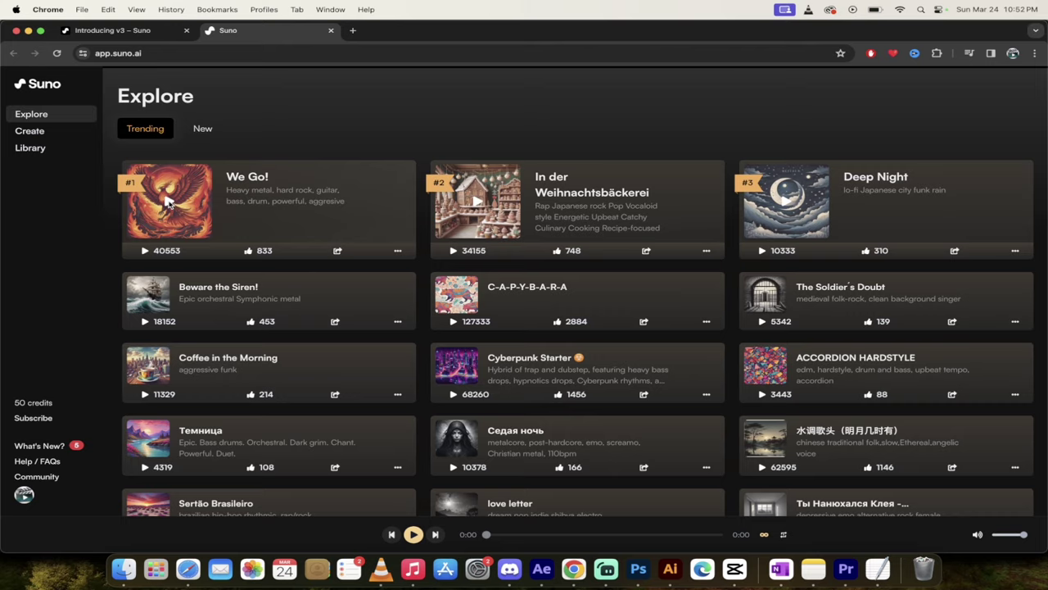
- Play the trending song 'We Go!' and scroll its detail panel through the lyrics
left_click(168, 203)
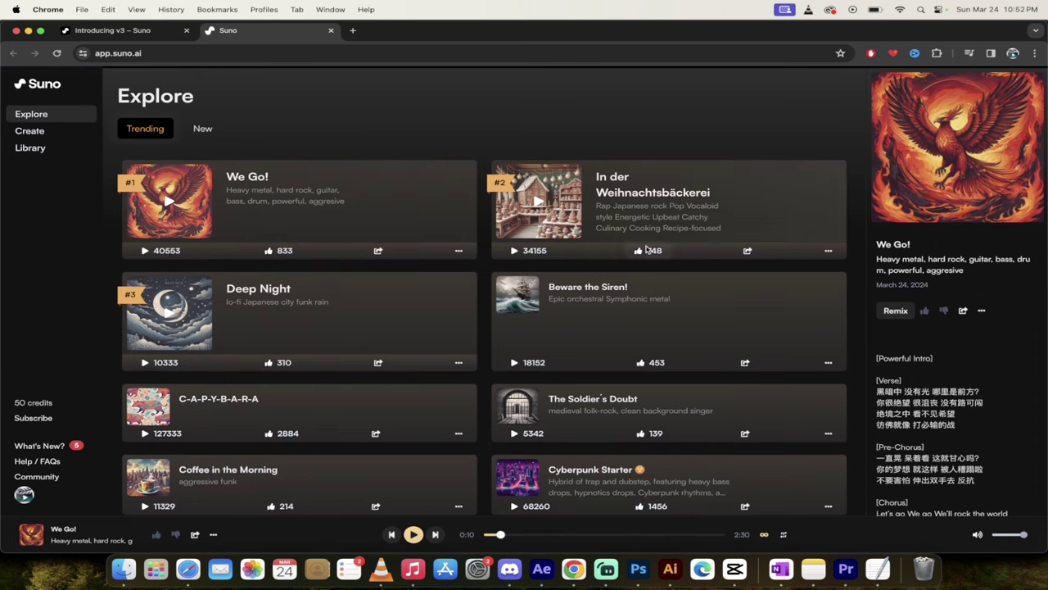
scroll(903, 272, "down", 5)
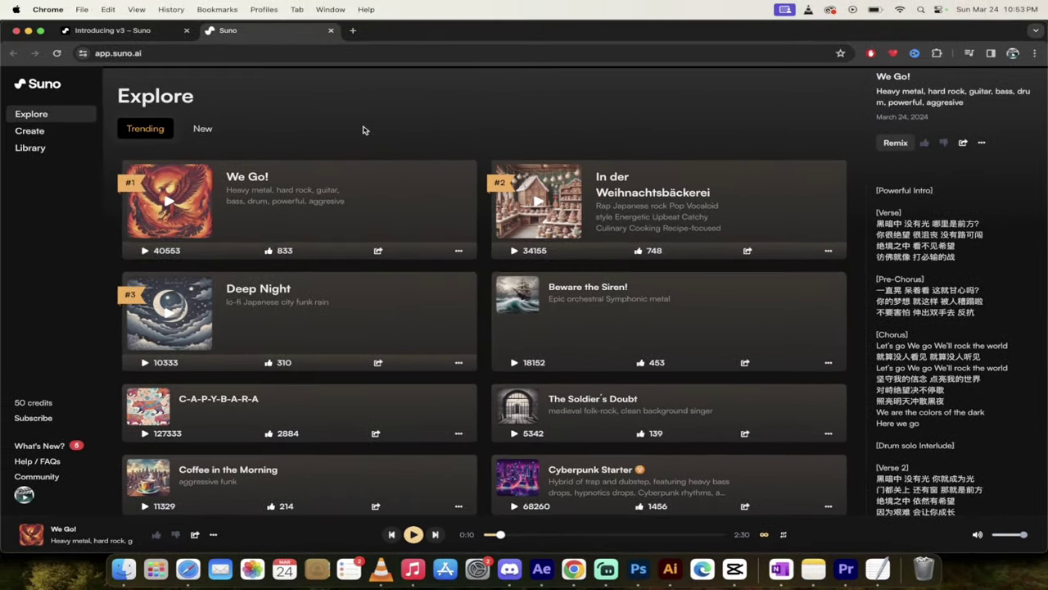
- On the Create page, describe a happy party dog who loves heavy metal, hard rock and heavy riffs
left_click(39, 132)
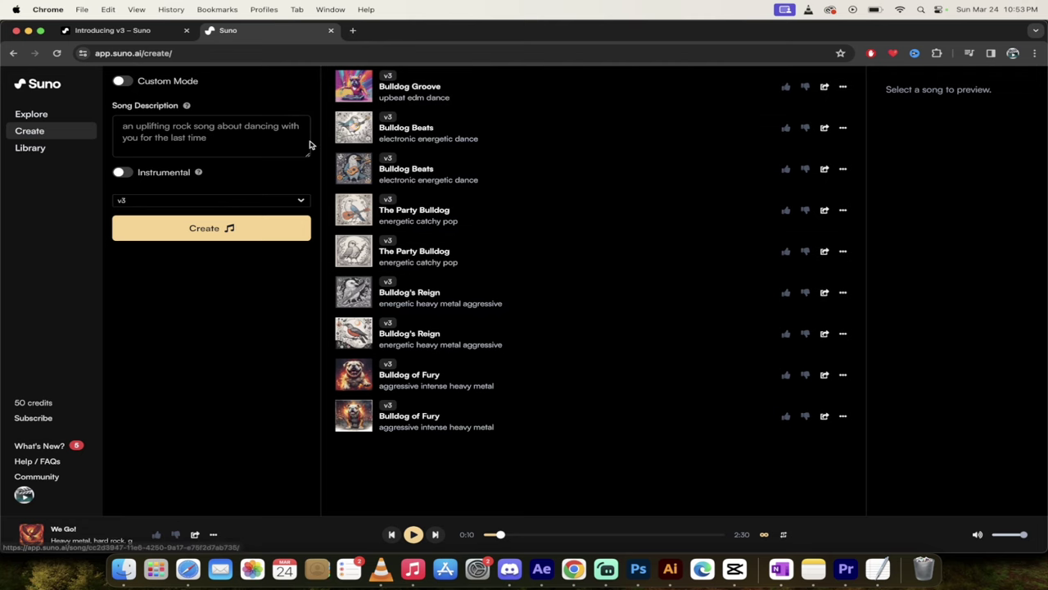
left_click(211, 137)
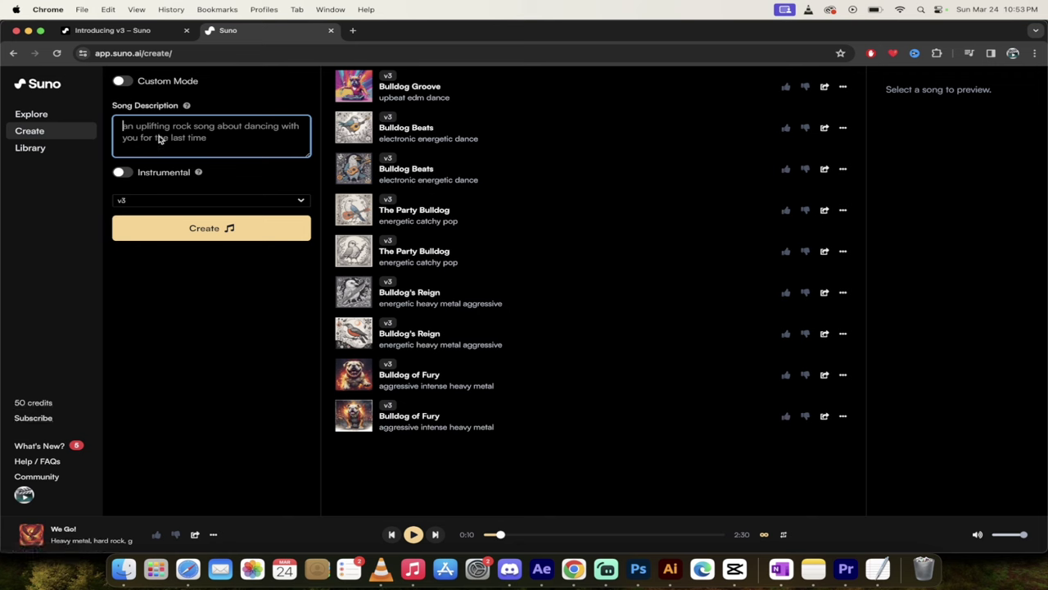
type("Song about a")
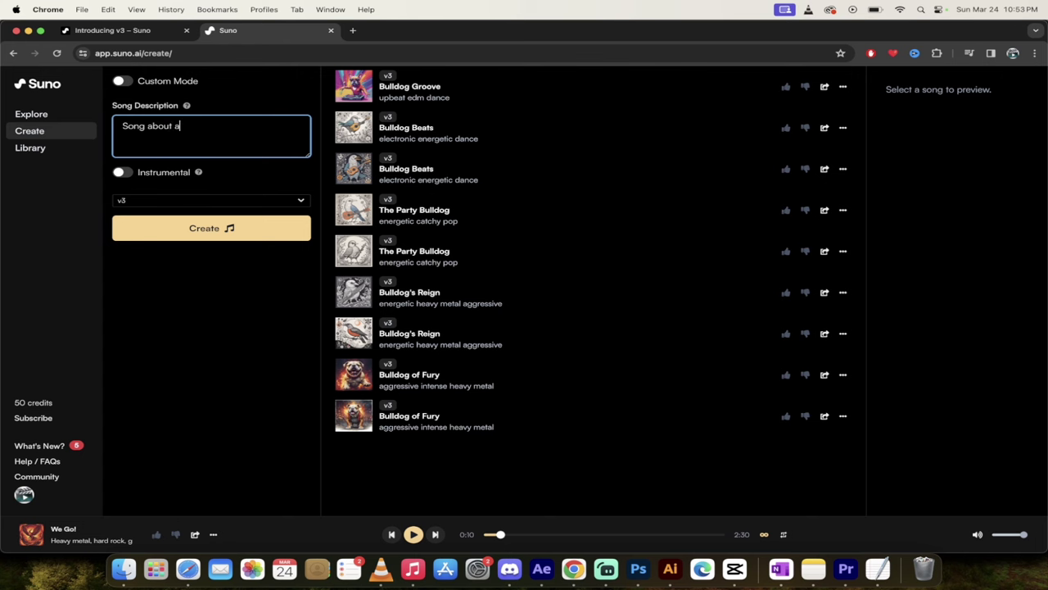
type(" happy dog that likes to party and")
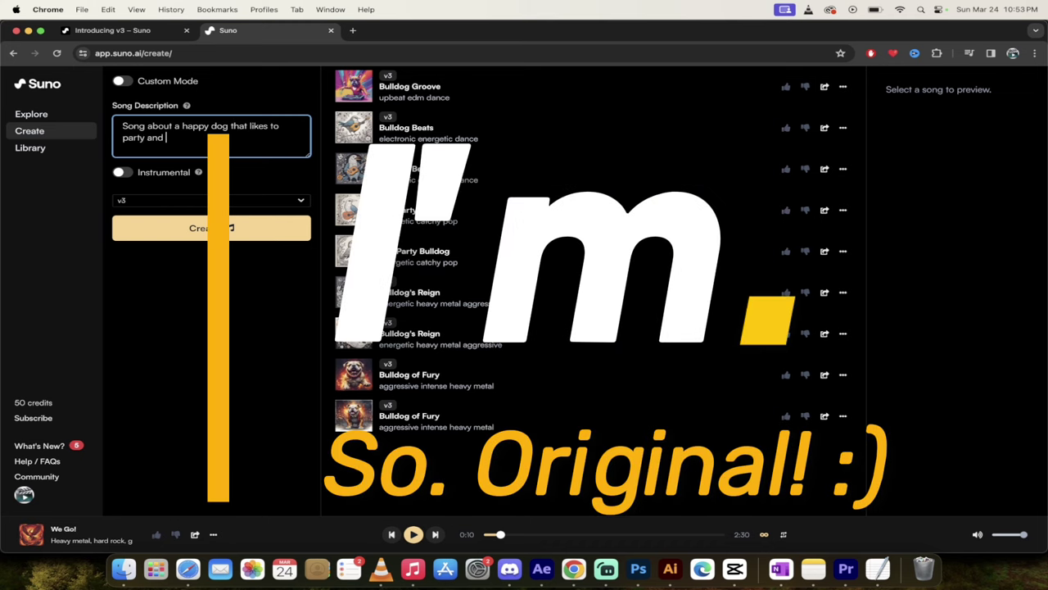
type(" like ")
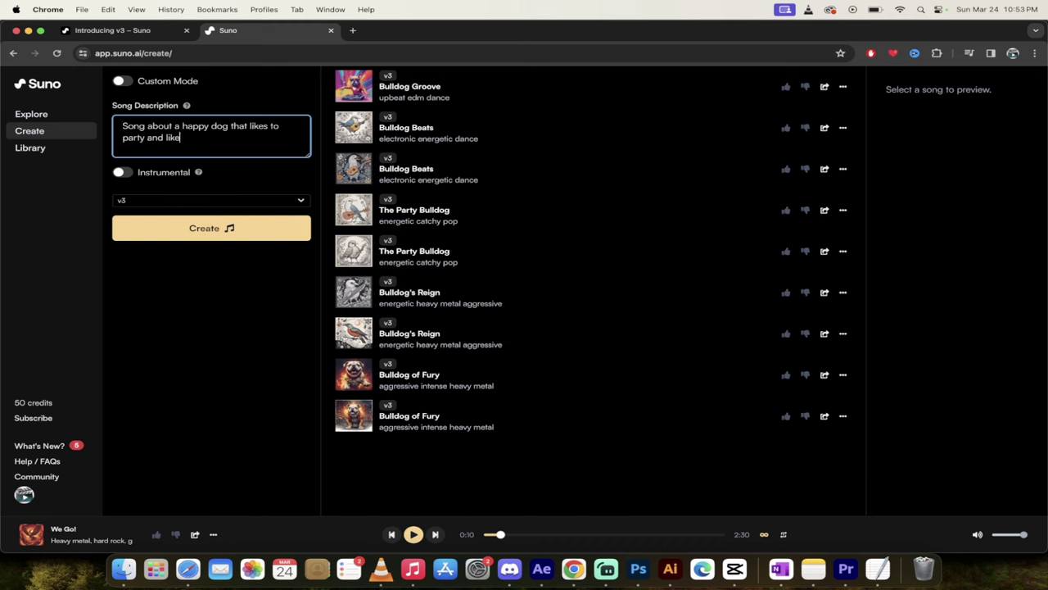
type("sheavy")
type("heavy metal.  H")
type("ard rock.  Heavy r")
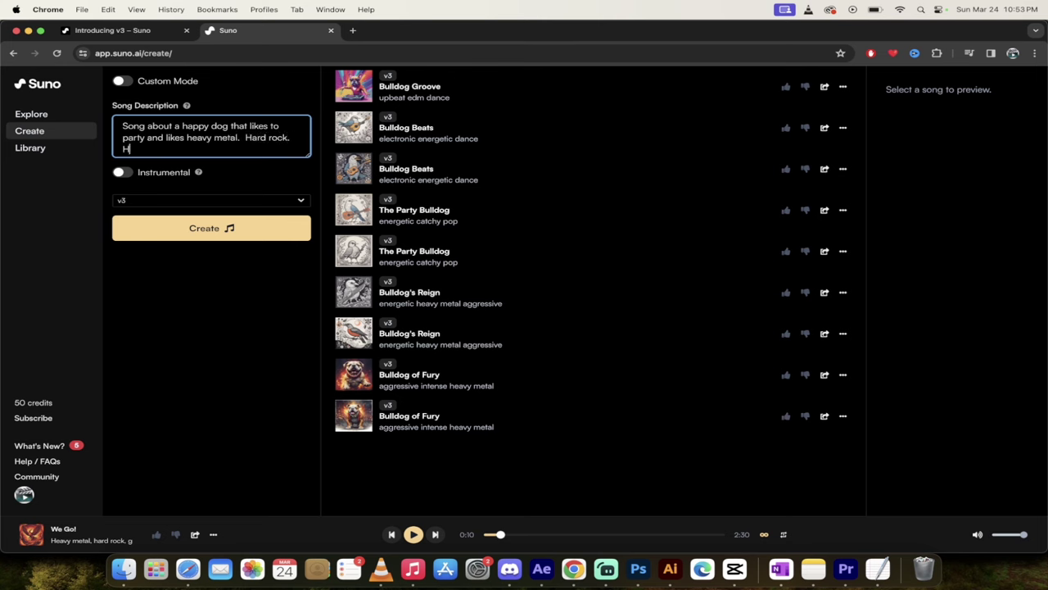
type("iffs. ")
type(" Give'r.  Se")
type("nde")
type(" it.")
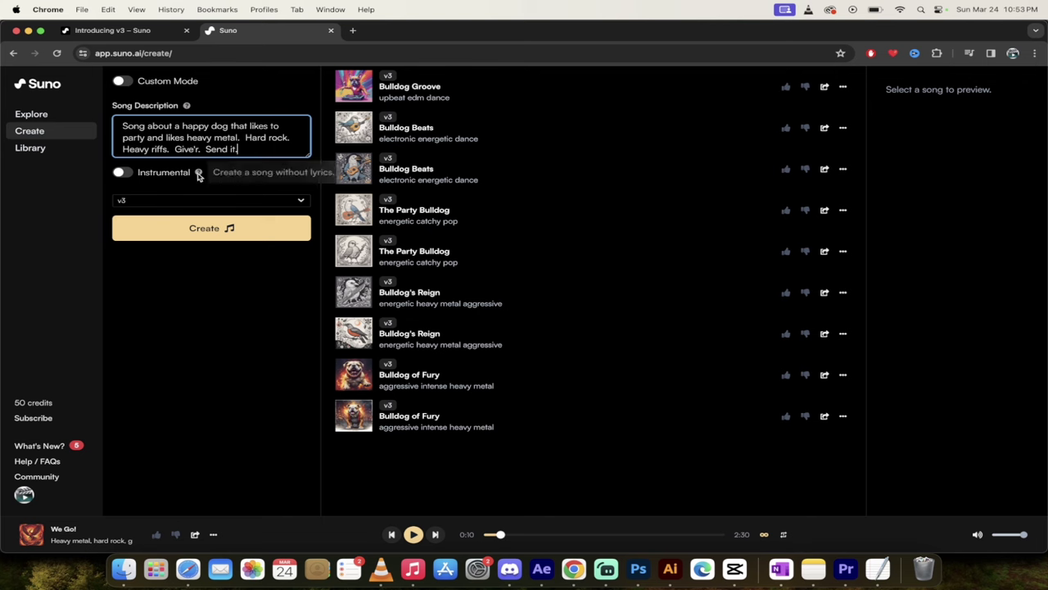
- Switch Instrumental on and then back off so the song keeps lyrics
mouse_move(198, 174)
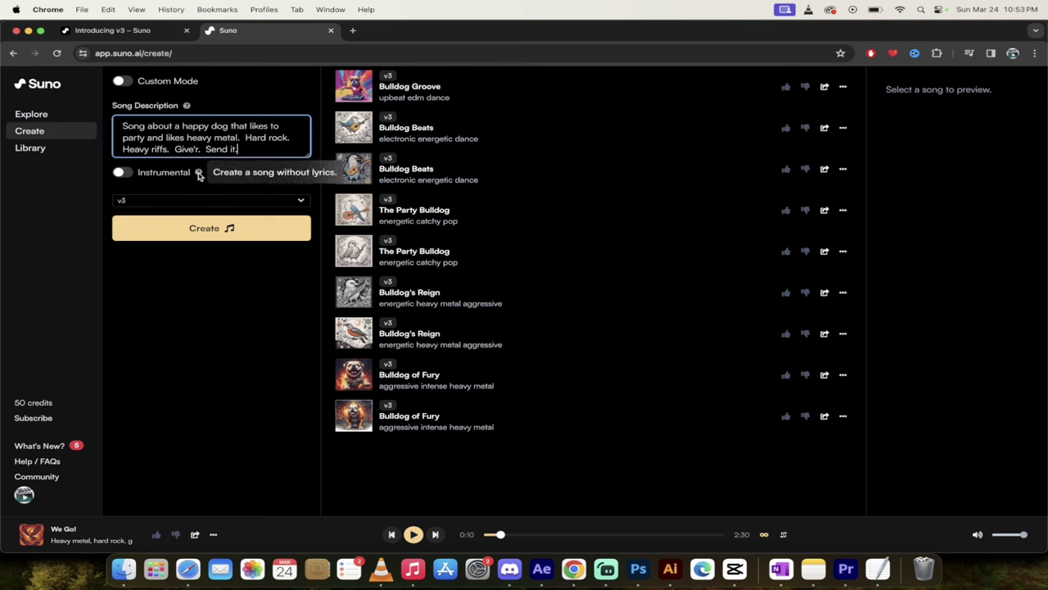
left_click(123, 174)
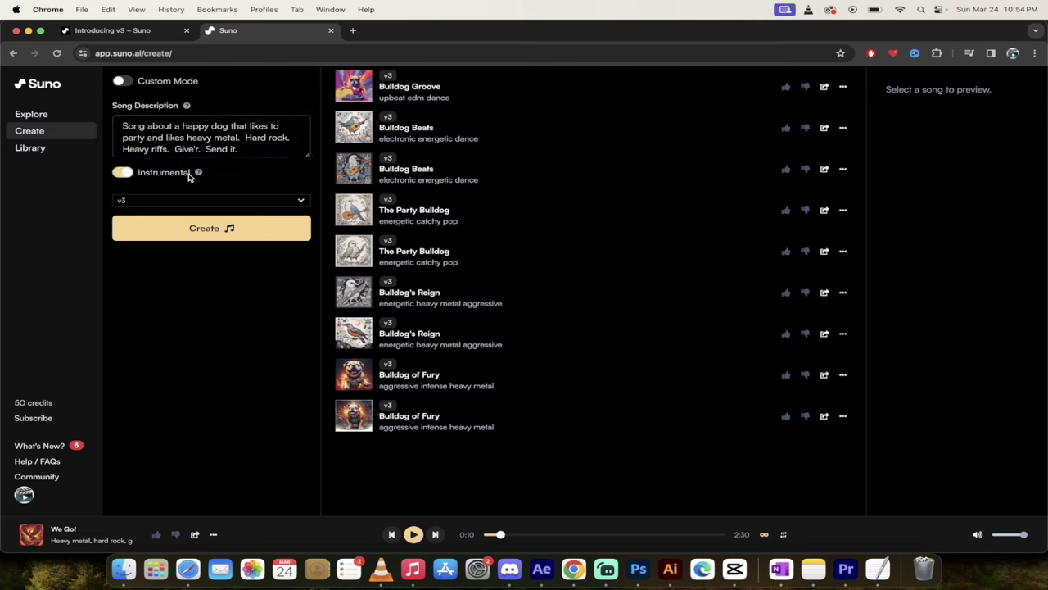
mouse_move(197, 175)
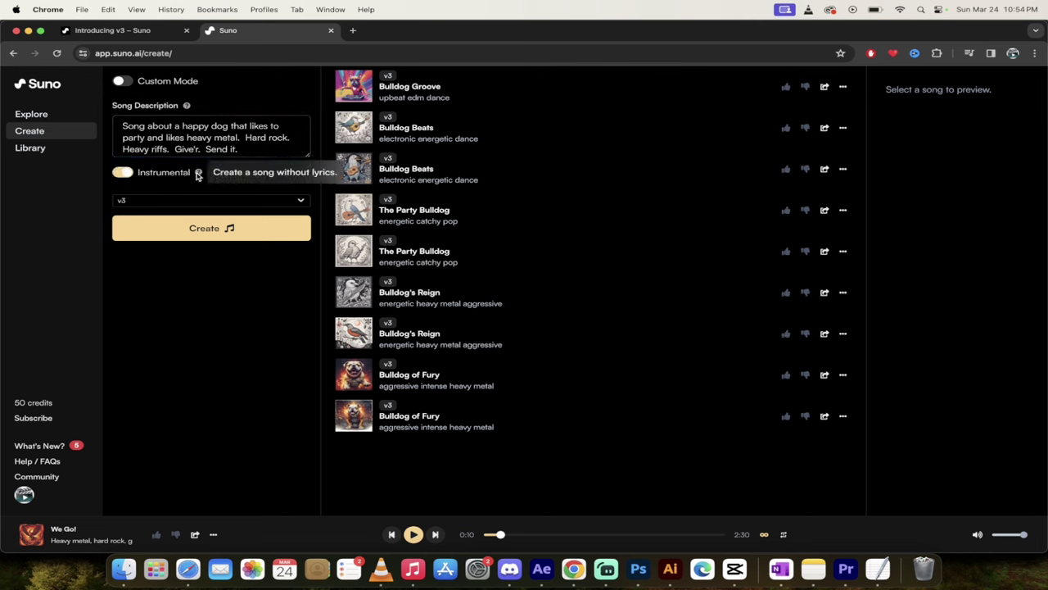
left_click(123, 173)
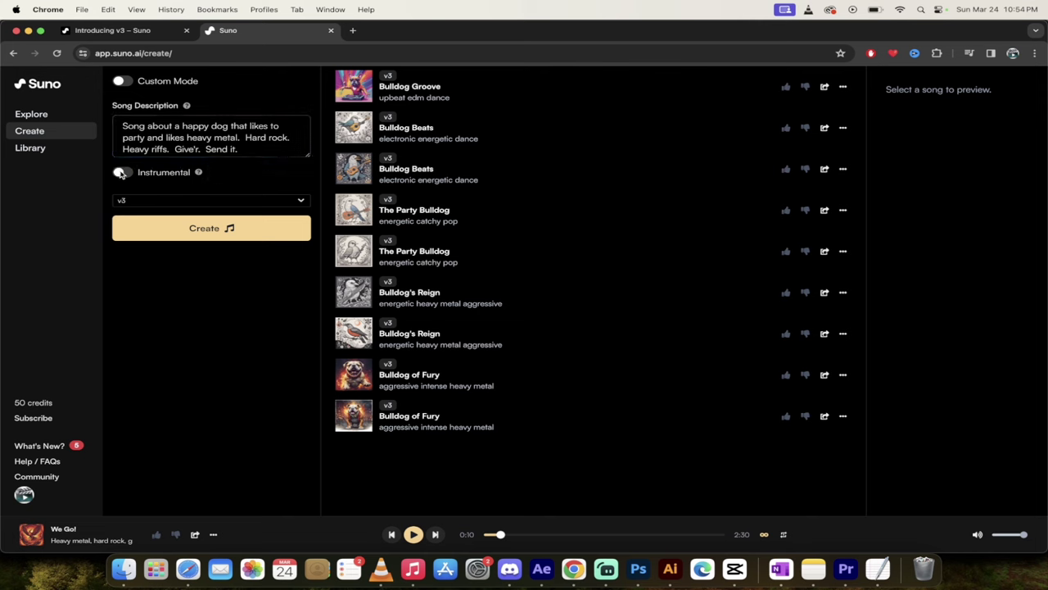
left_click(124, 82)
left_click(172, 132)
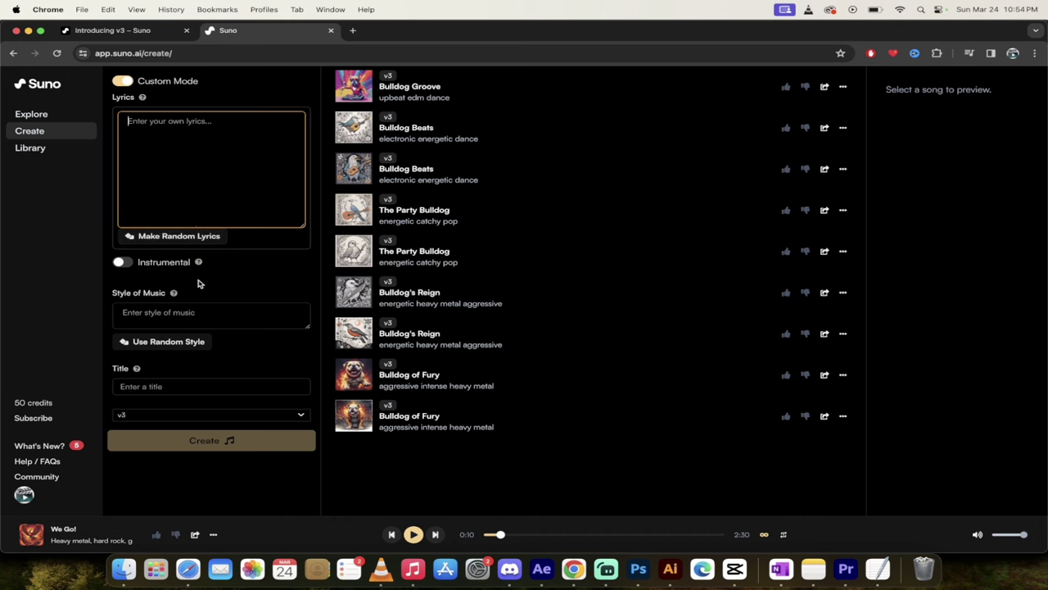
left_click(184, 318)
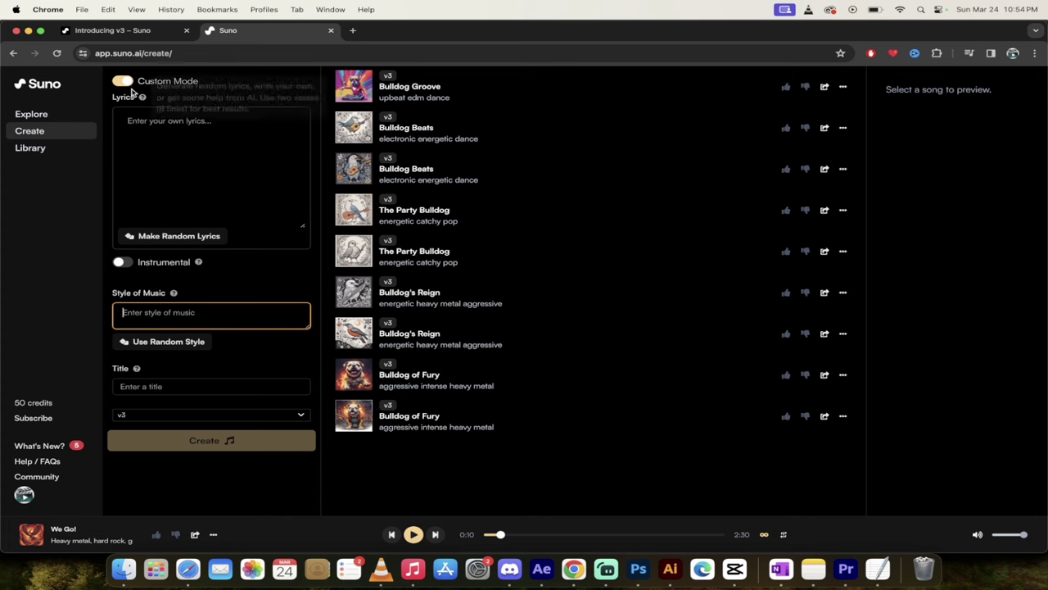
left_click(121, 83)
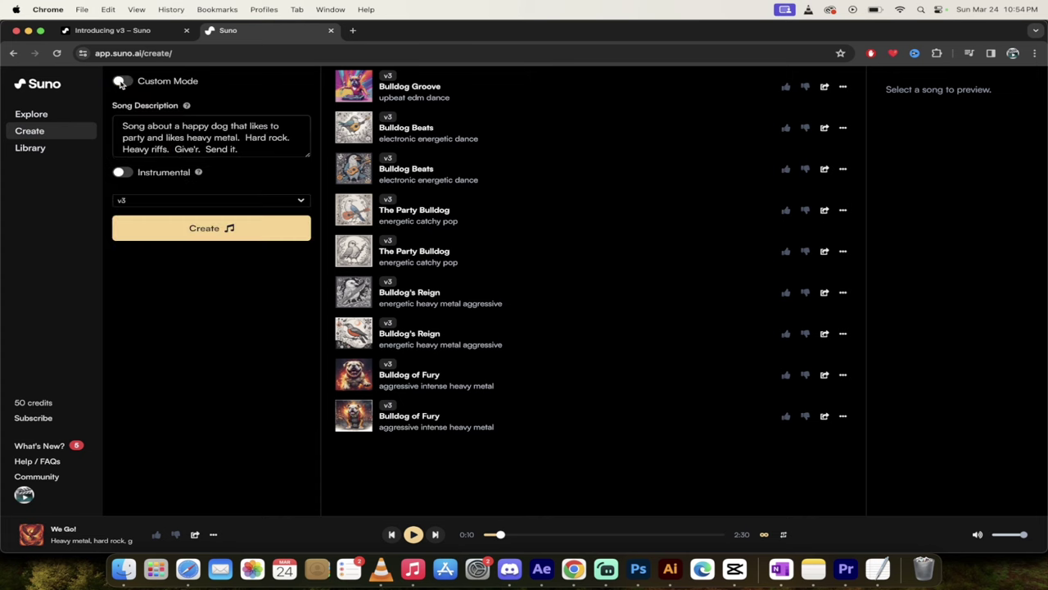
- Generate the two 'Metal Paws' tracks from the description and play the first one
left_click(185, 237)
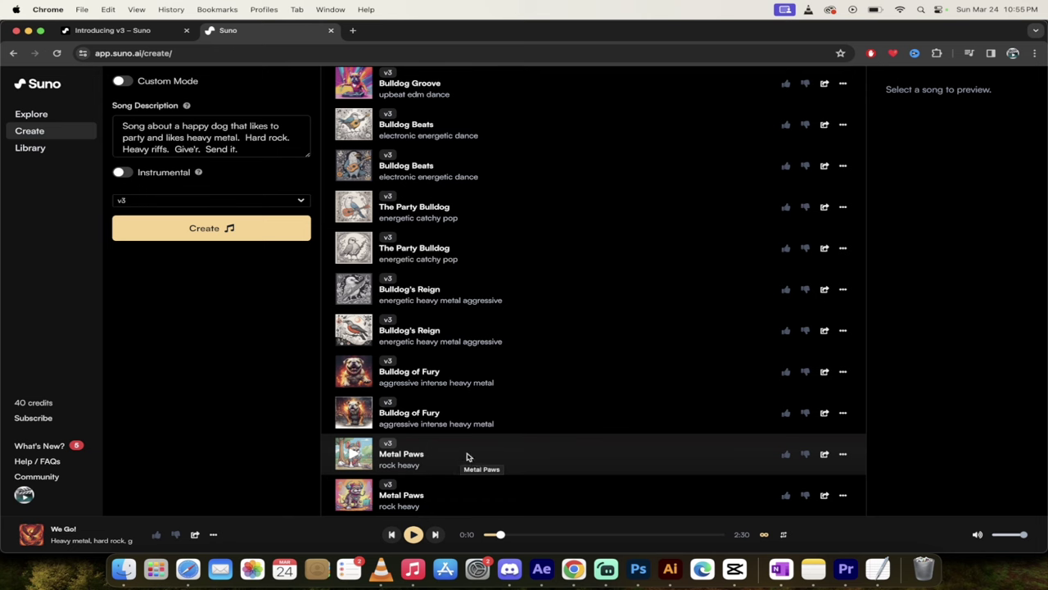
left_click(367, 456)
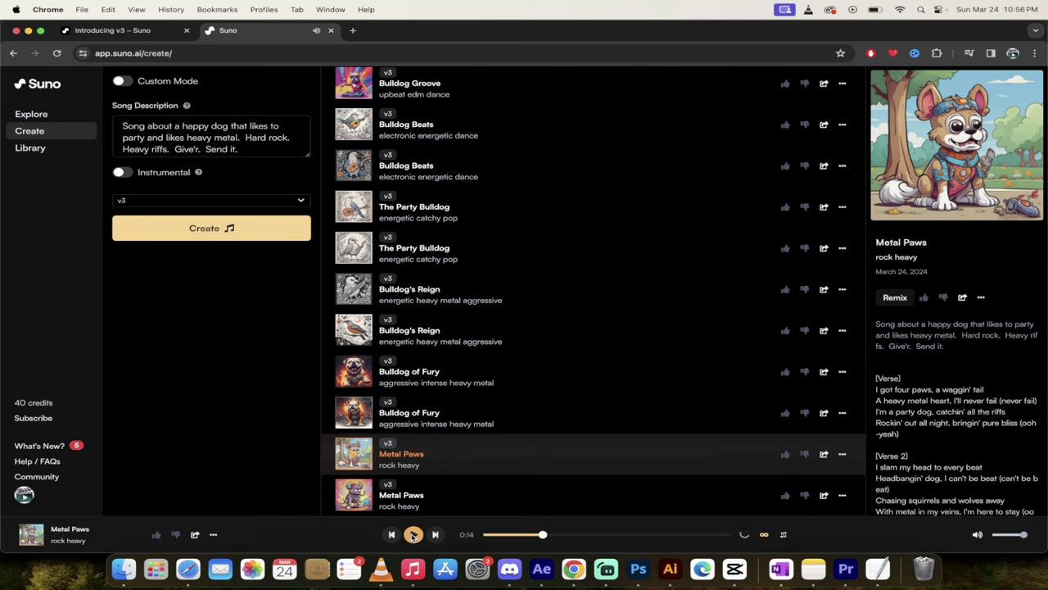
- Pause the first Metal Paws track and browse its options menu without choosing anything
left_click(413, 534)
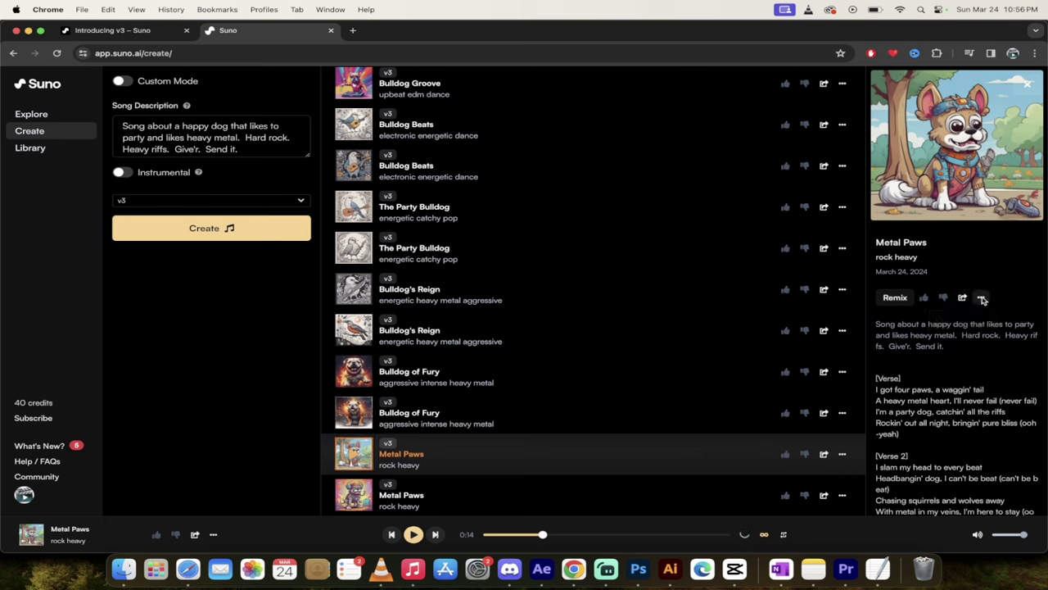
left_click(981, 298)
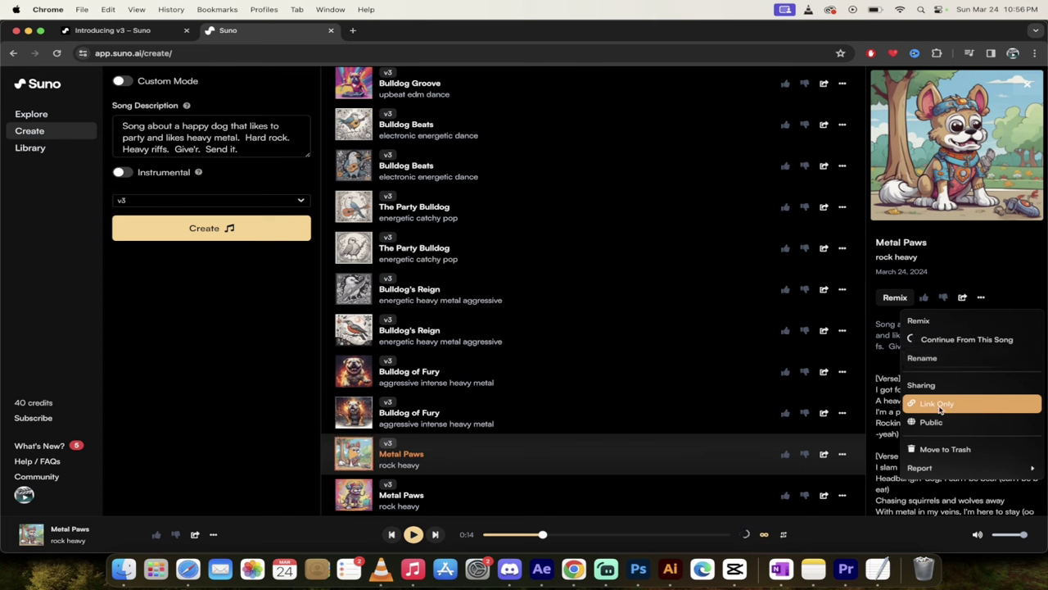
left_click(982, 298)
left_click(982, 299)
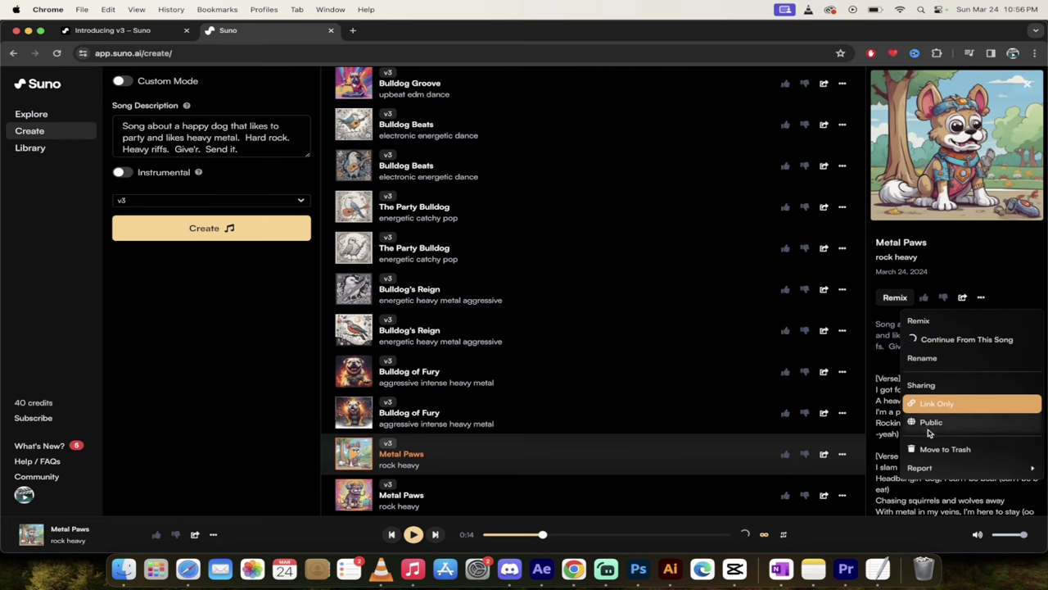
left_click(1012, 282)
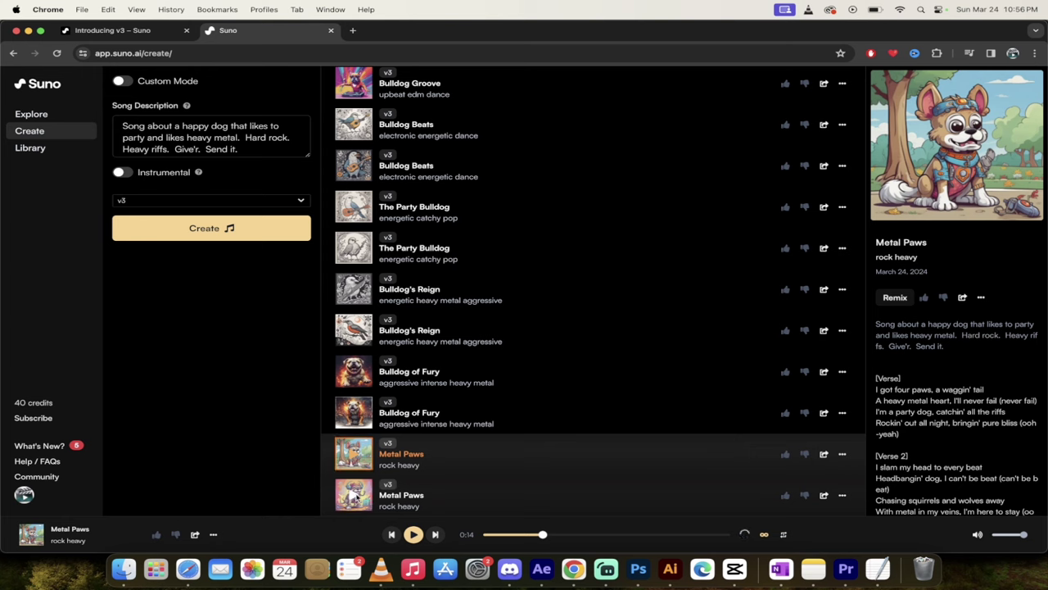
- Play the second Metal Paws song and pause it at 0:10
left_click(354, 496)
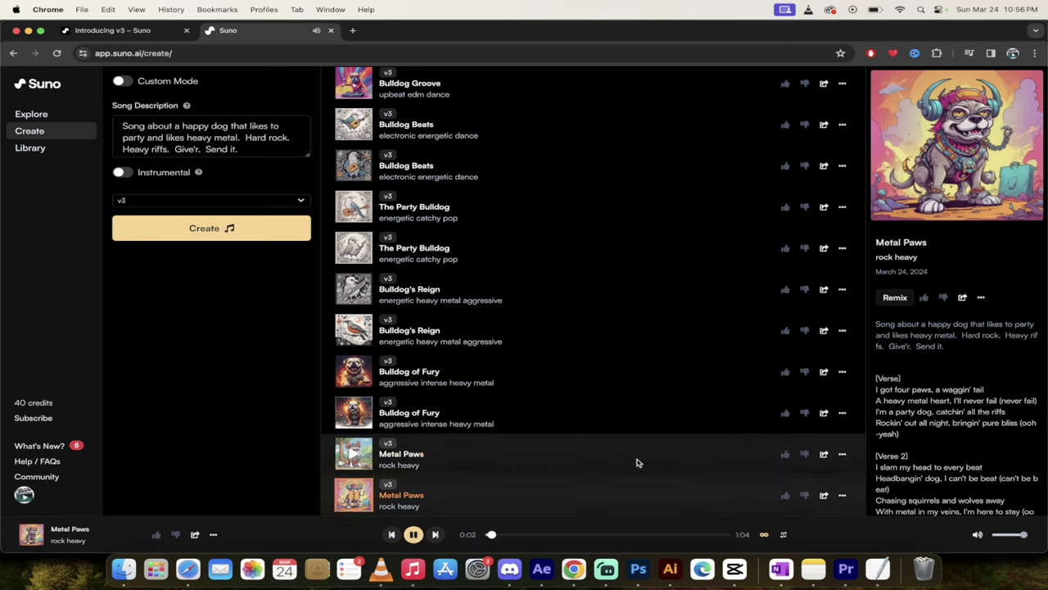
left_click(356, 497)
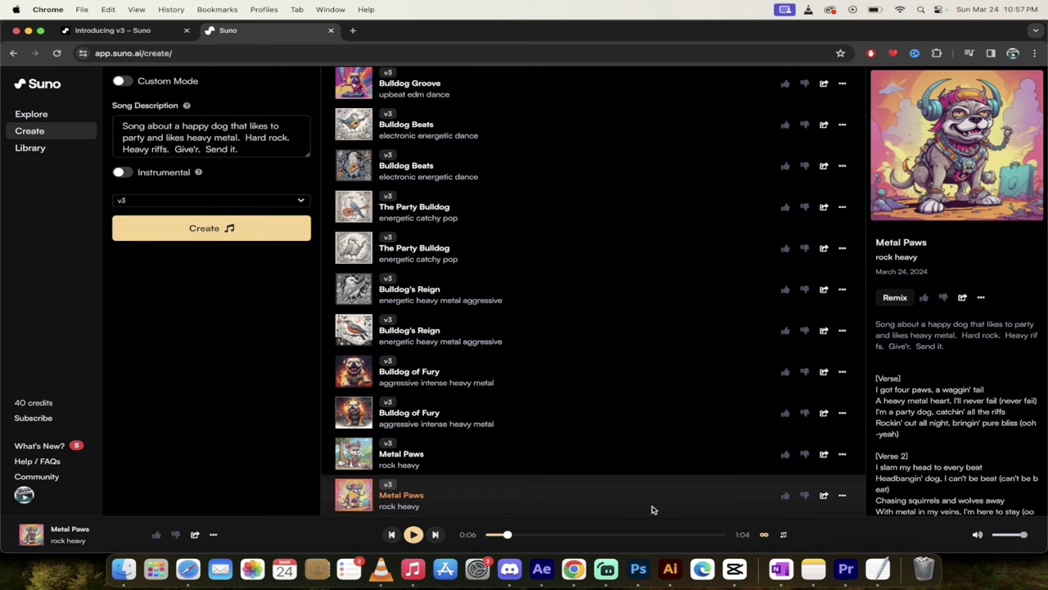
left_click(356, 499)
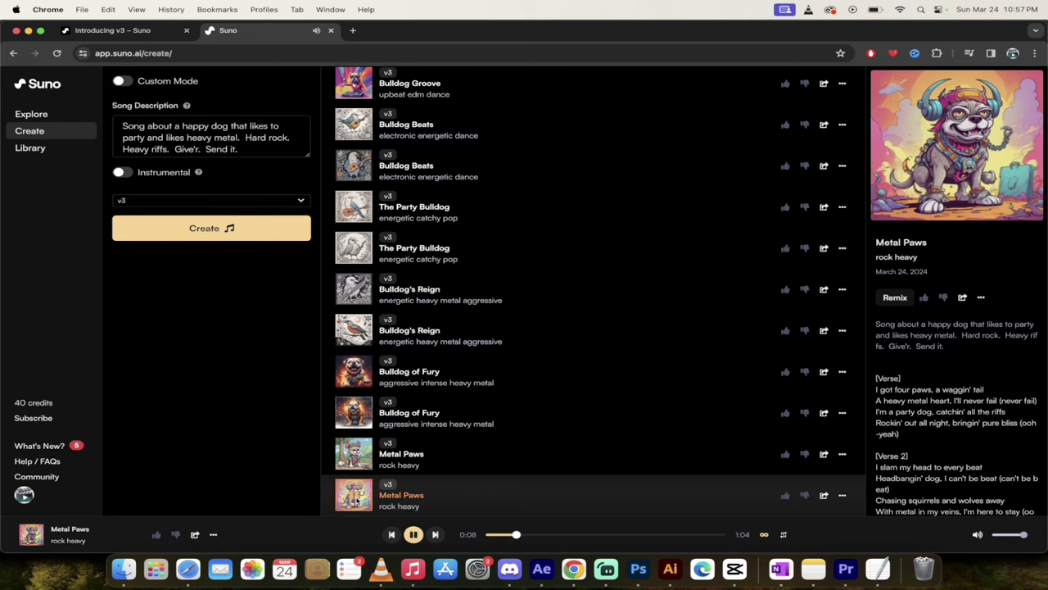
left_click(356, 499)
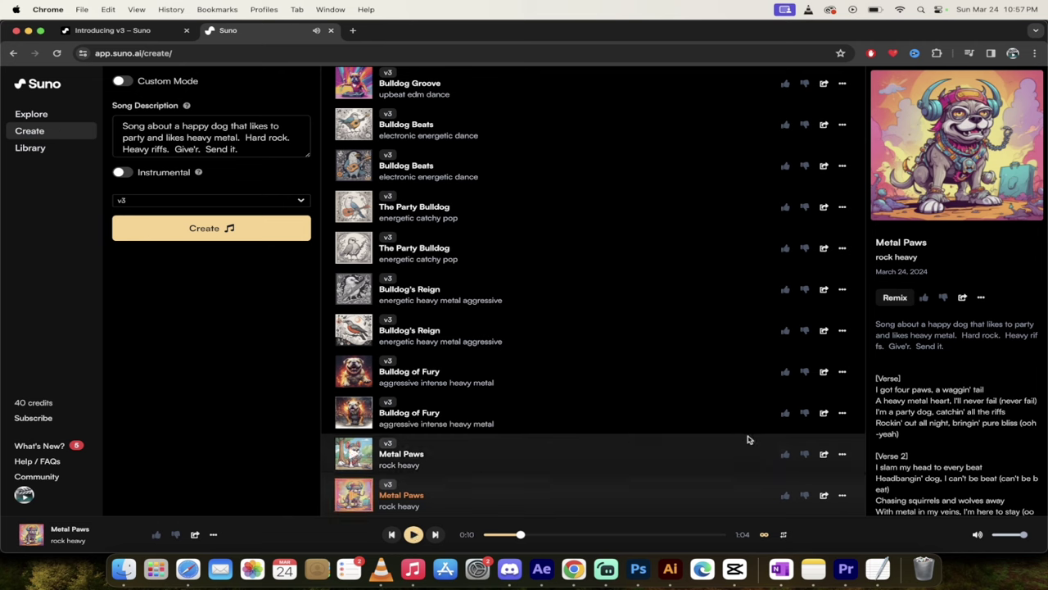
- Download the song as the video Metal Paws.mp4 and open it from Chrome's downloads
left_click(842, 495)
left_click(842, 496)
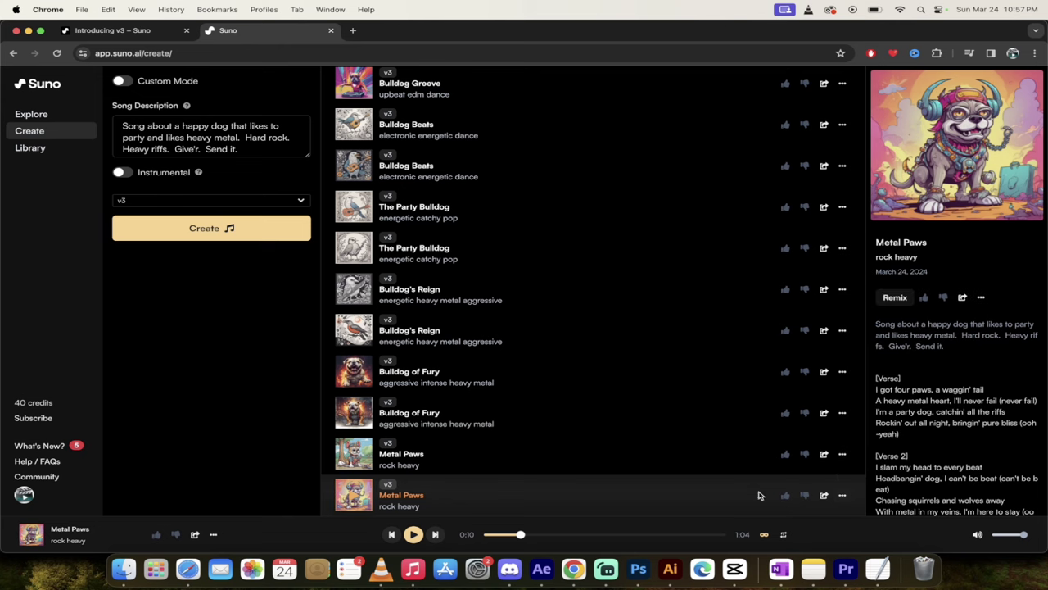
left_click(842, 496)
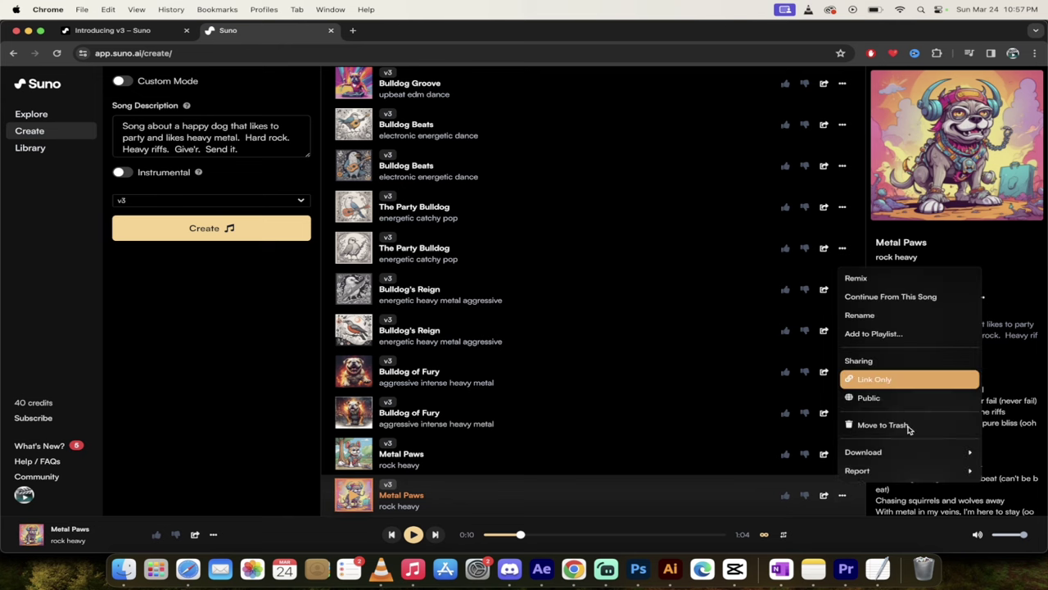
mouse_move(898, 454)
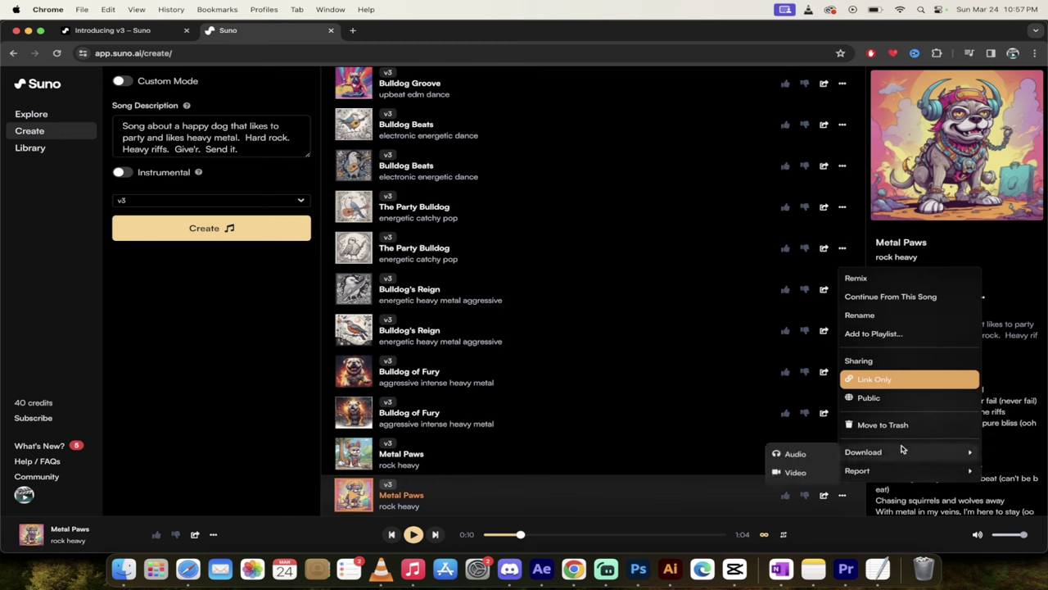
left_click(799, 474)
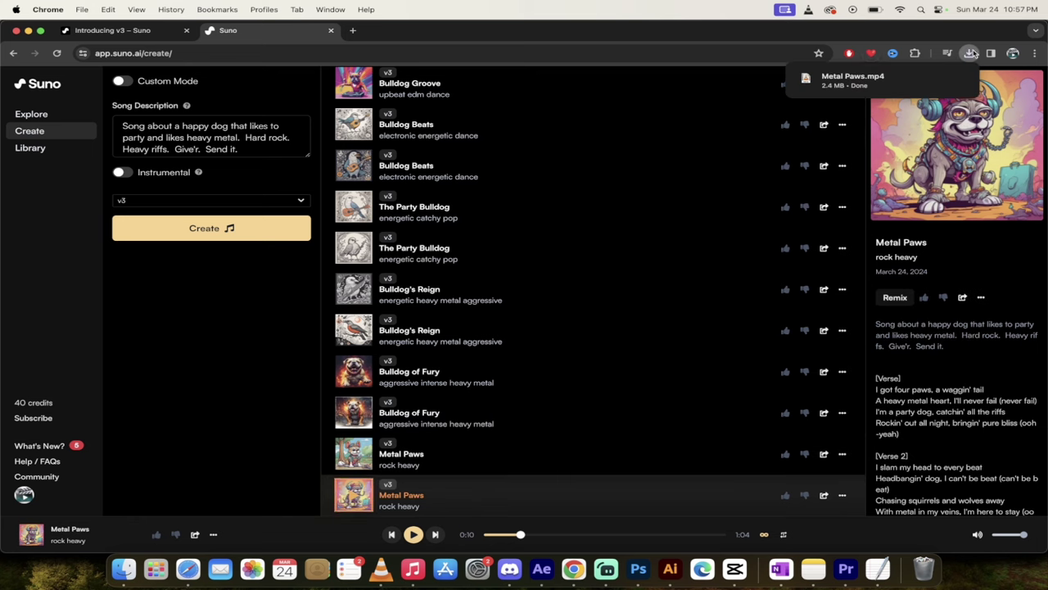
left_click(969, 54)
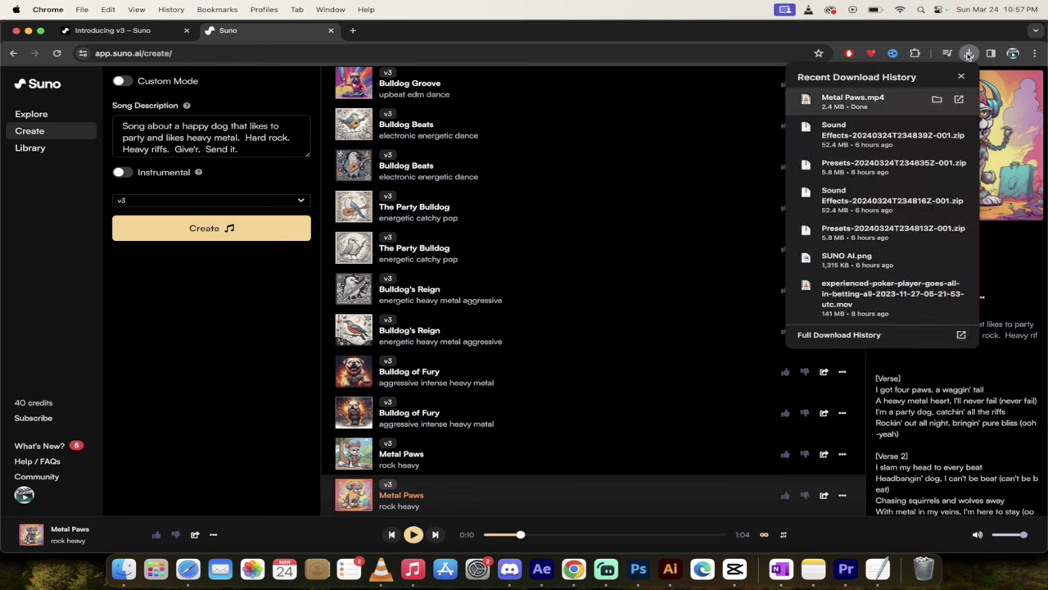
left_click(959, 99)
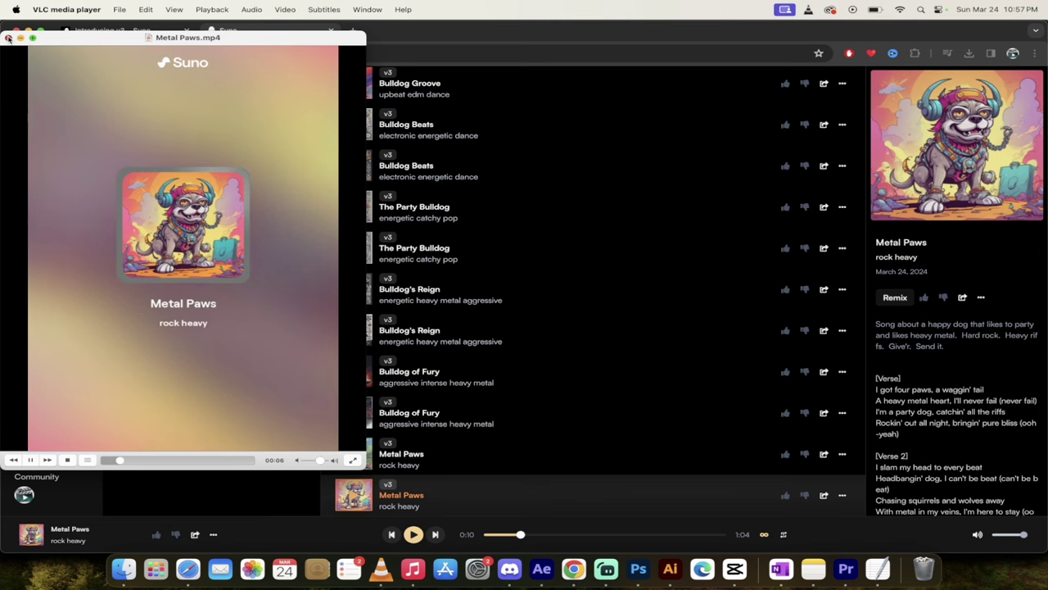
- Close the VLC player window and head back to Suno's song Library
left_click(8, 38)
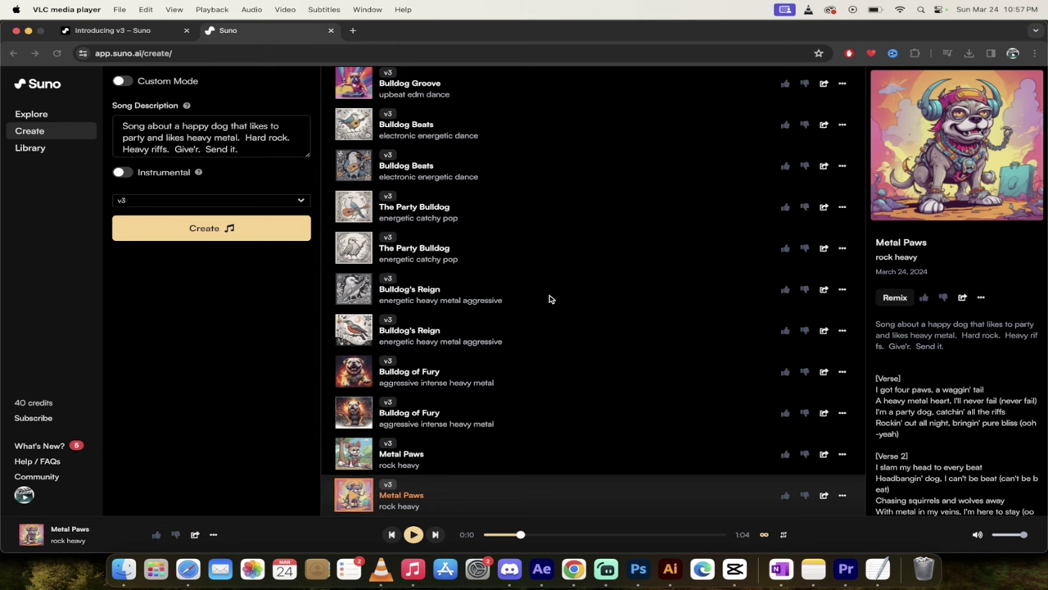
left_click(41, 159)
- Scroll the Library's Clips list past the Metal Paws tracks down to the bulldog songs
left_click(36, 149)
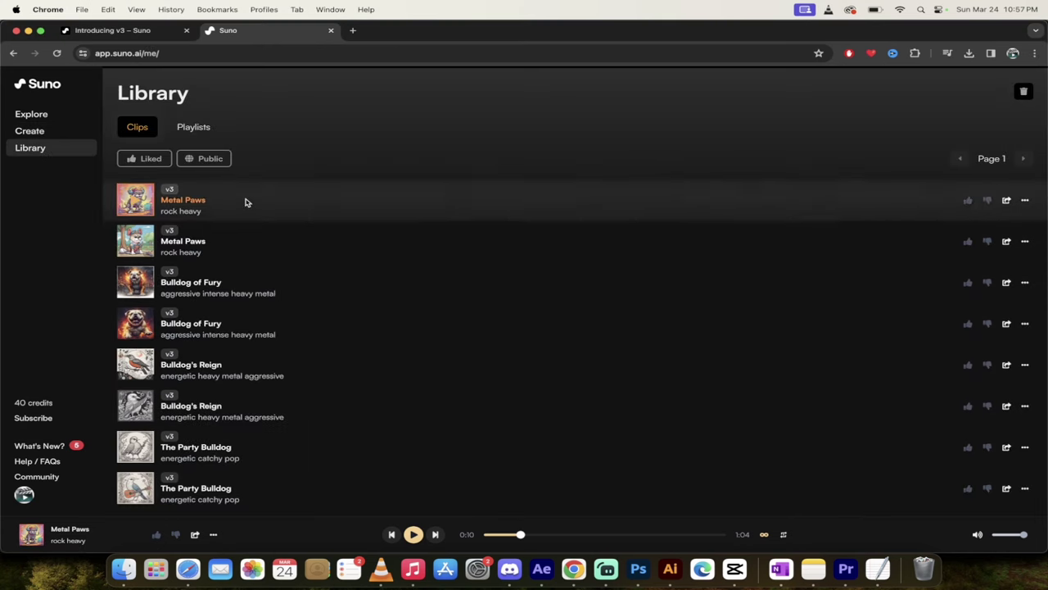
scroll(270, 467, "down", 2)
scroll(296, 363, "down", 1)
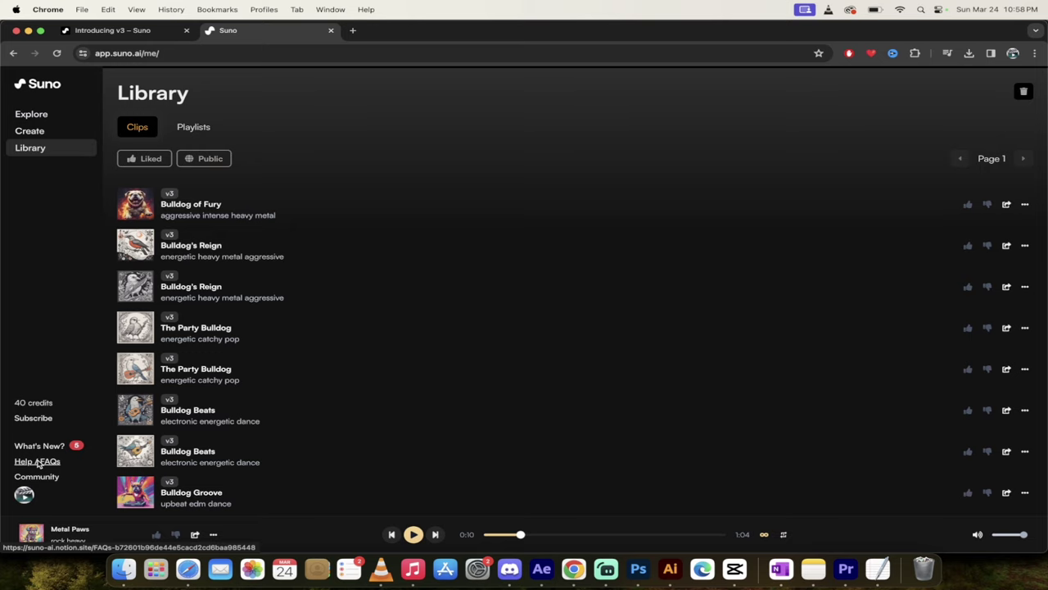
- Open Suno's Help / FAQs on Notion and scroll to the streaming and Commercial Use answers
left_click(38, 462)
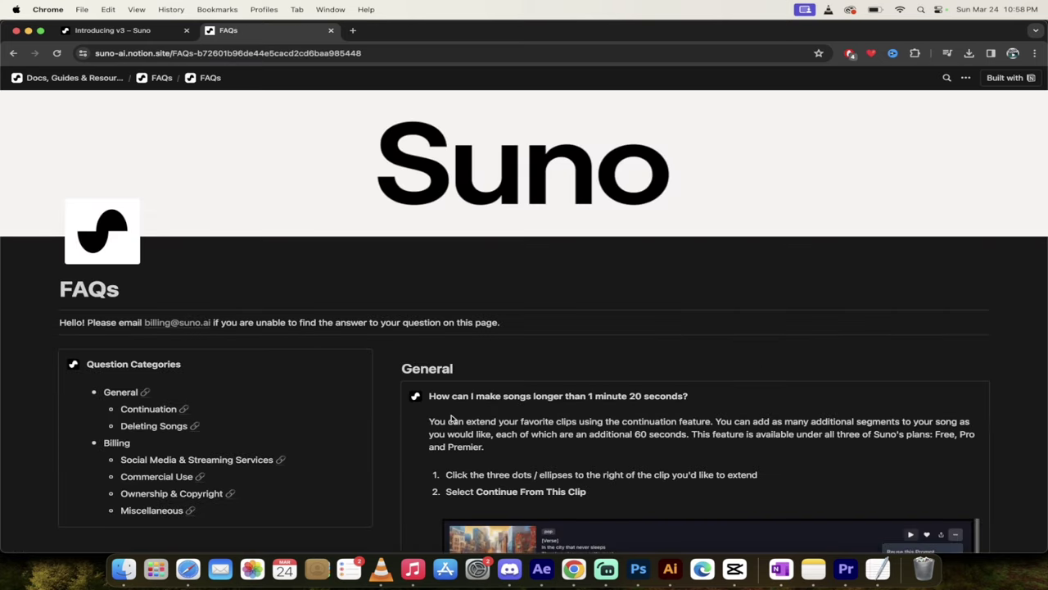
scroll(452, 419, "down", 15)
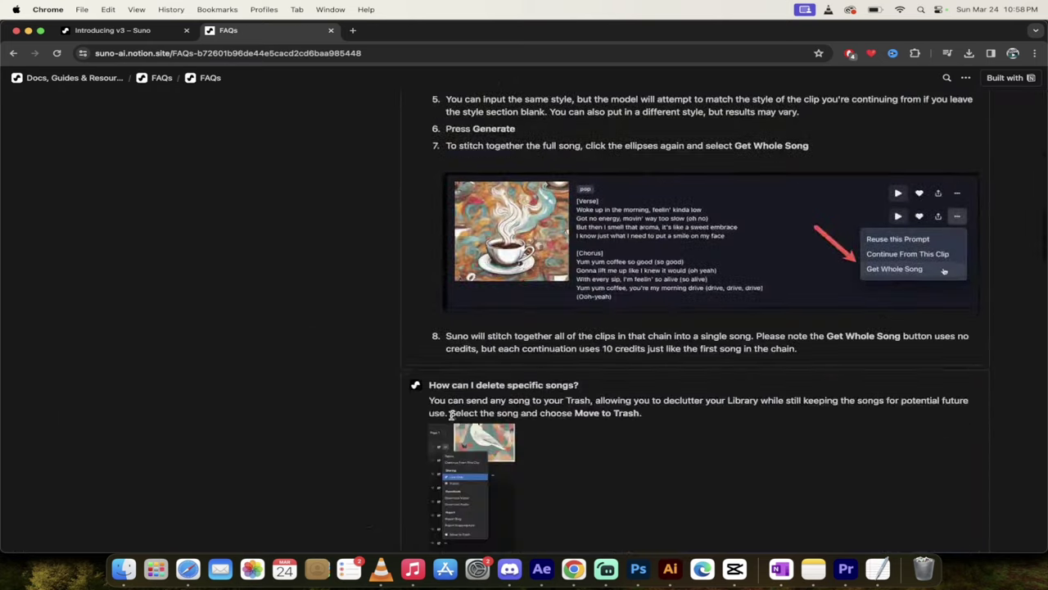
scroll(451, 418, "down", 20)
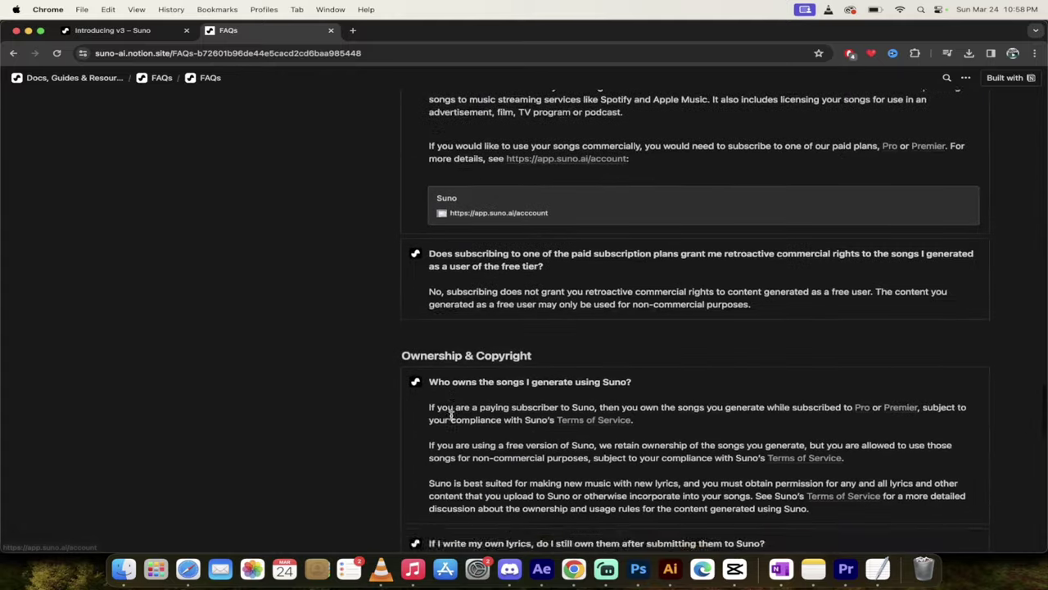
scroll(451, 417, "up", 3)
scroll(451, 419, "up", 4)
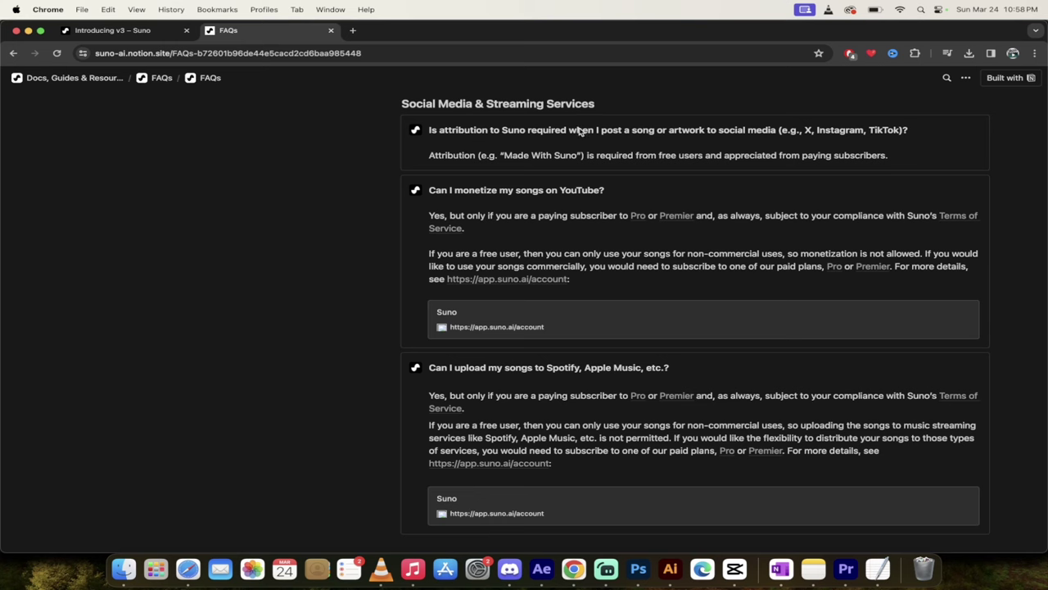
scroll(655, 235, "down", 1)
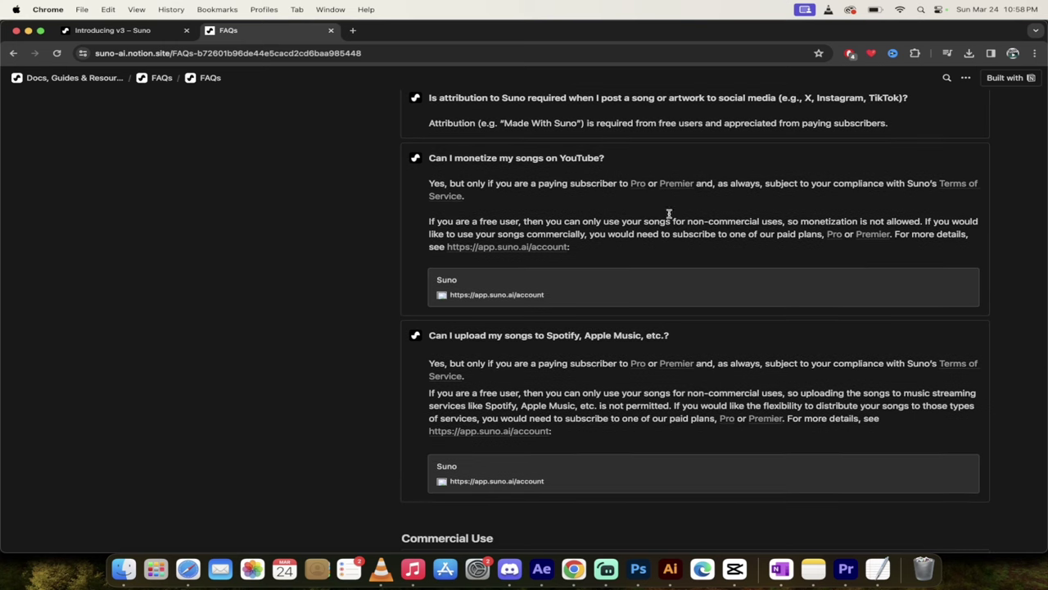
scroll(662, 234, "down", 1)
scroll(531, 202, "up", 2)
scroll(531, 200, "down", 3)
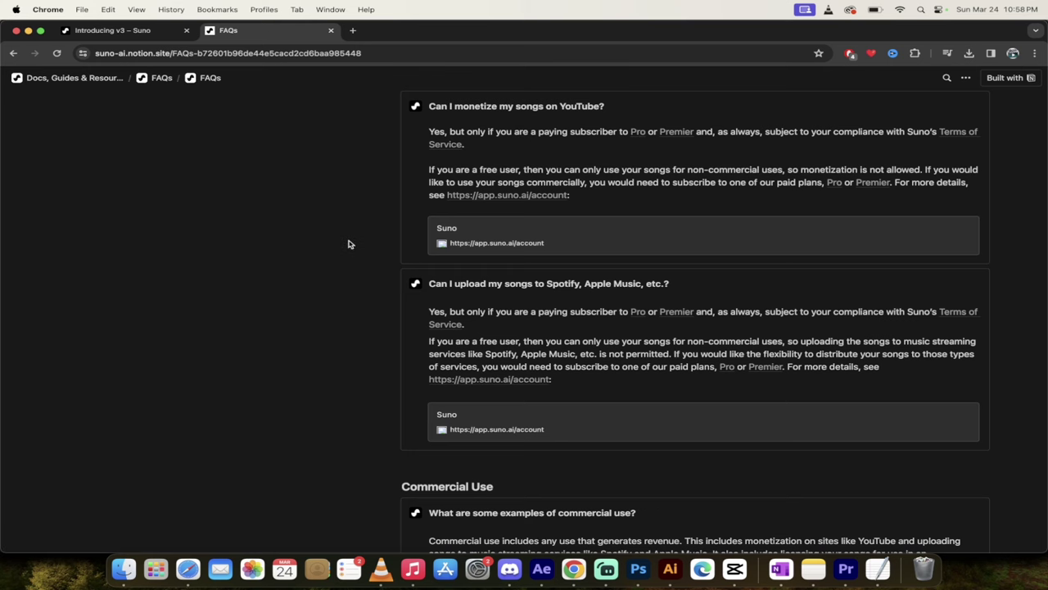
scroll(348, 244, "down", 2)
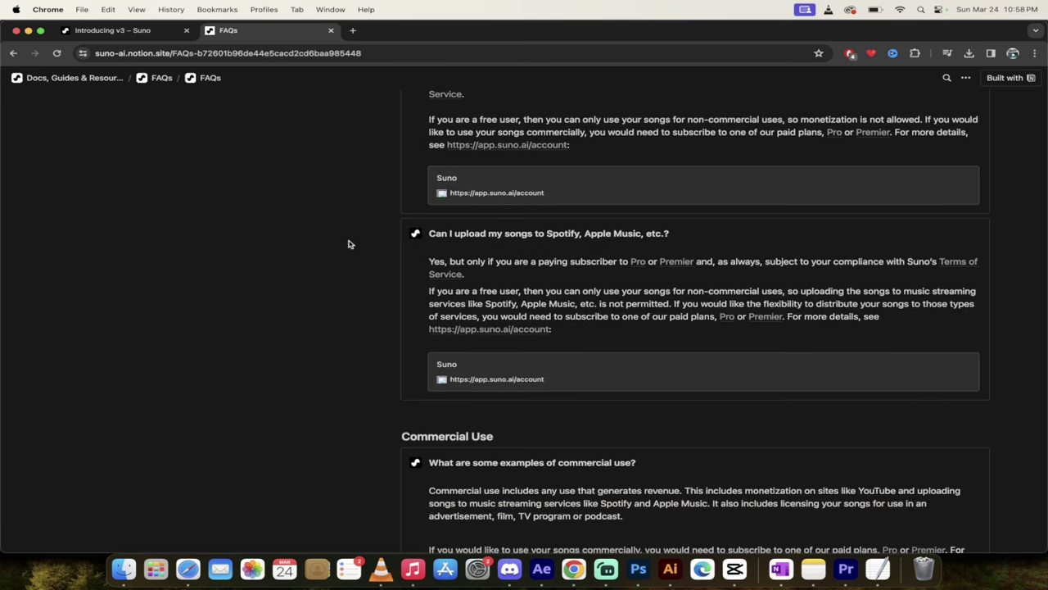
scroll(348, 244, "down", 4)
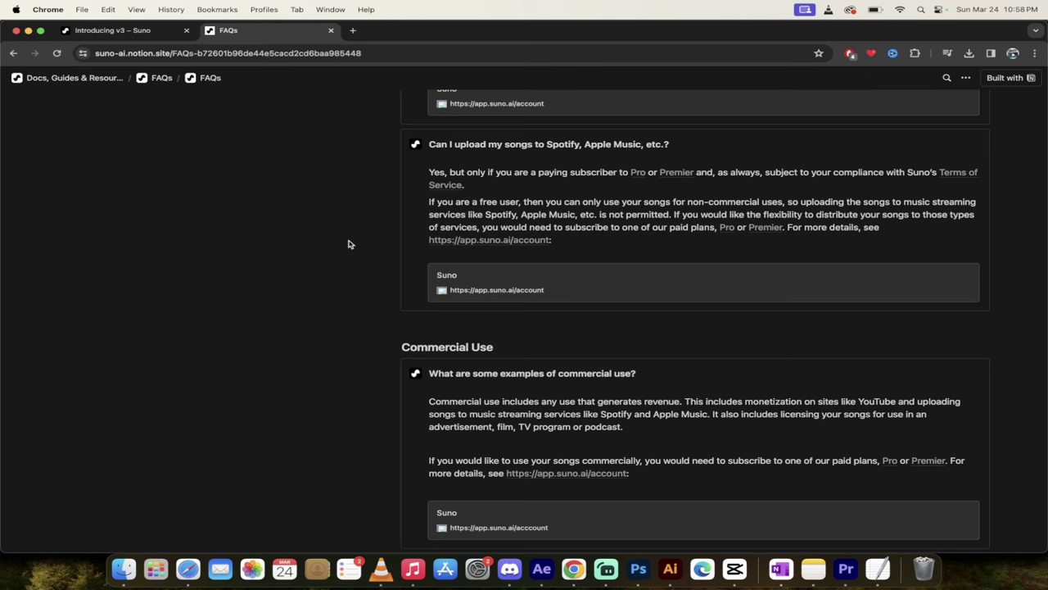
scroll(348, 244, "down", 1)
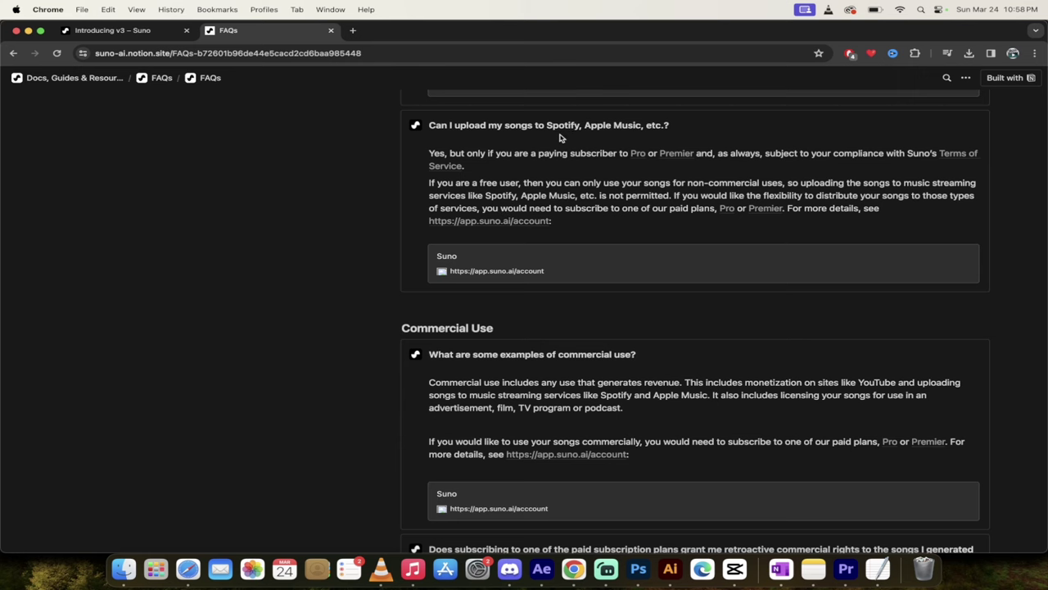
scroll(527, 167, "down", 1)
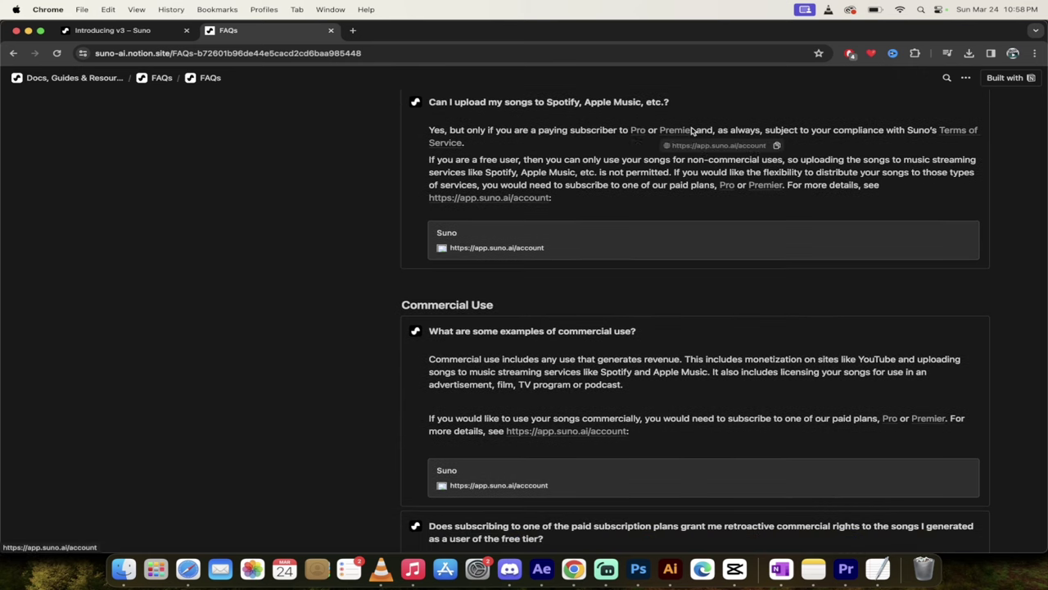
scroll(526, 194, "down", 2)
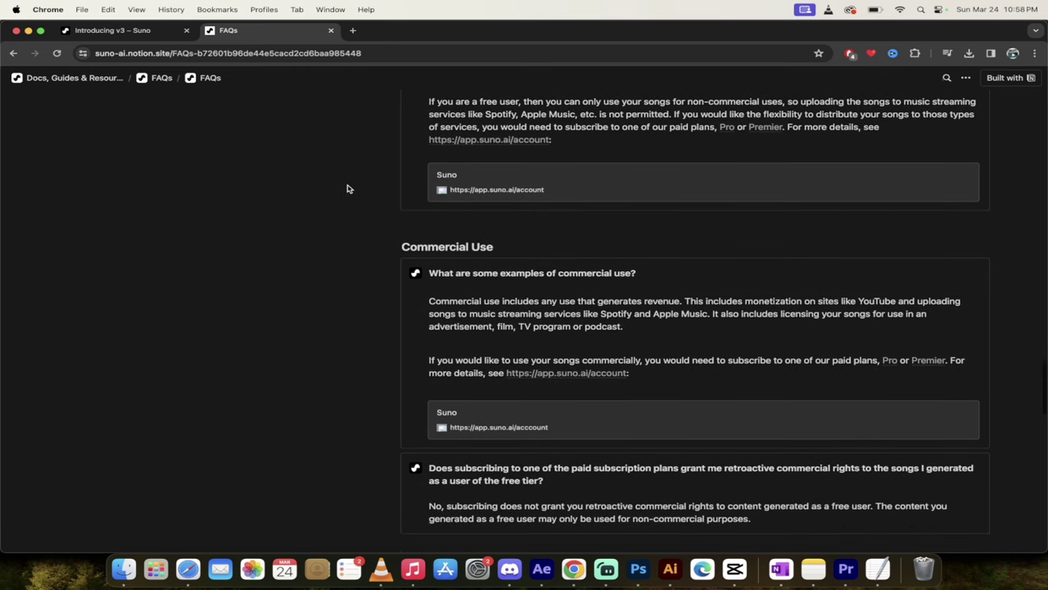
scroll(346, 189, "down", 5)
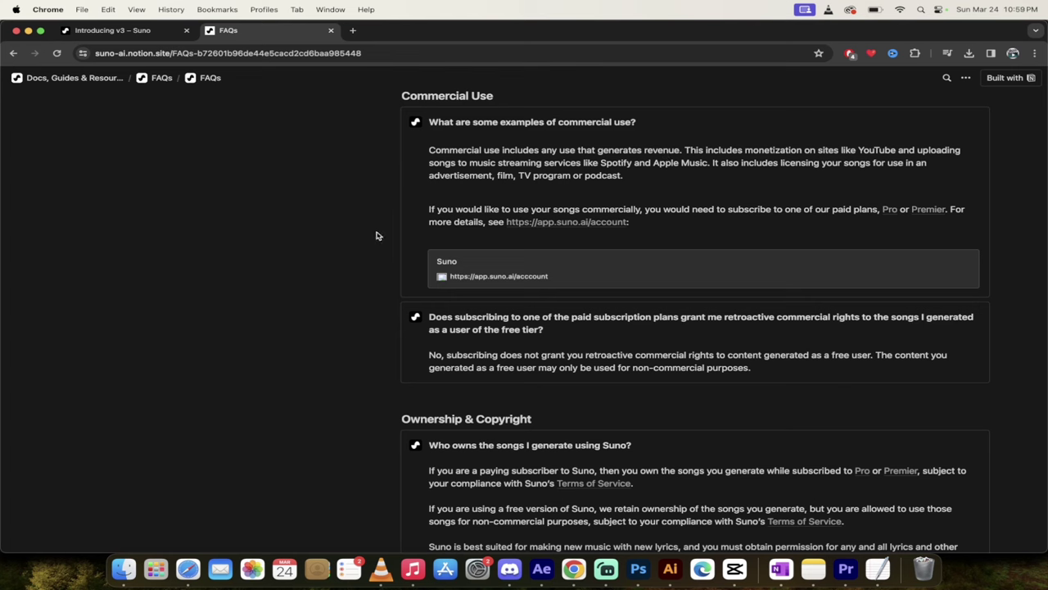
scroll(377, 236, "down", 1)
scroll(377, 236, "up", 1)
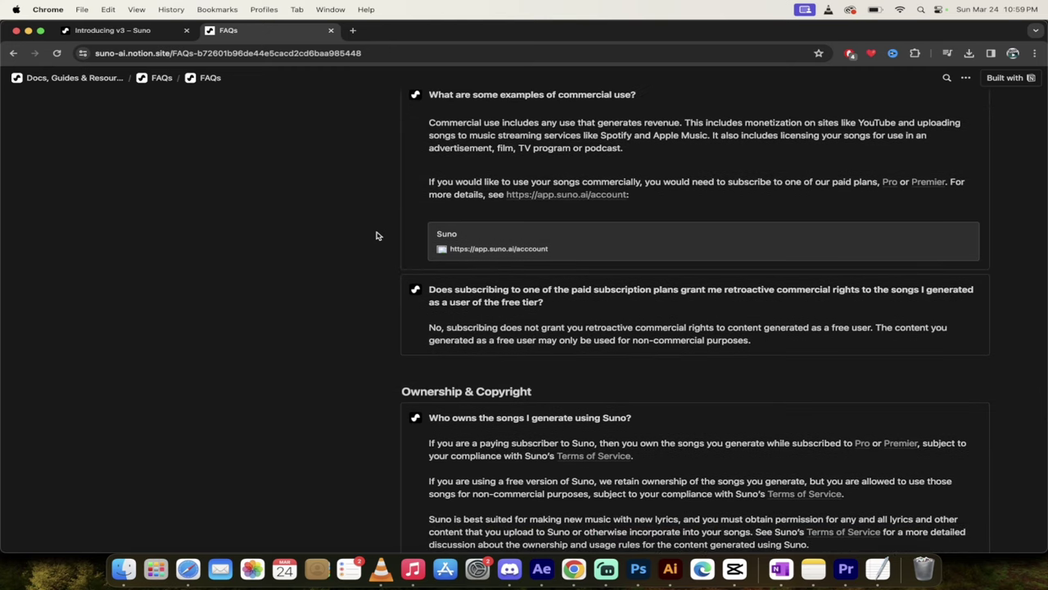
scroll(377, 236, "down", 4)
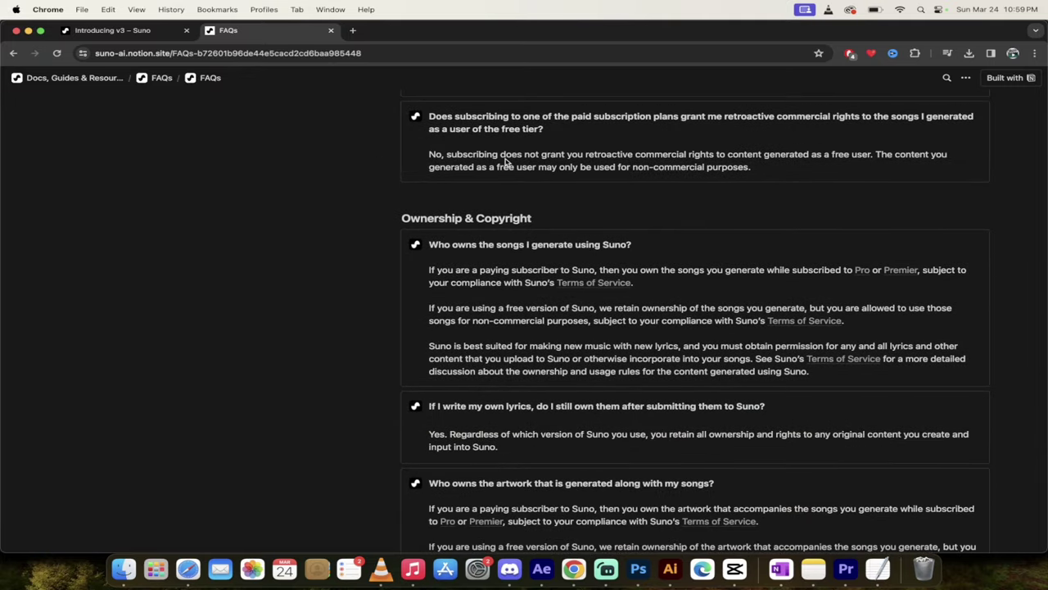
scroll(505, 161, "down", 1)
scroll(393, 270, "down", 2)
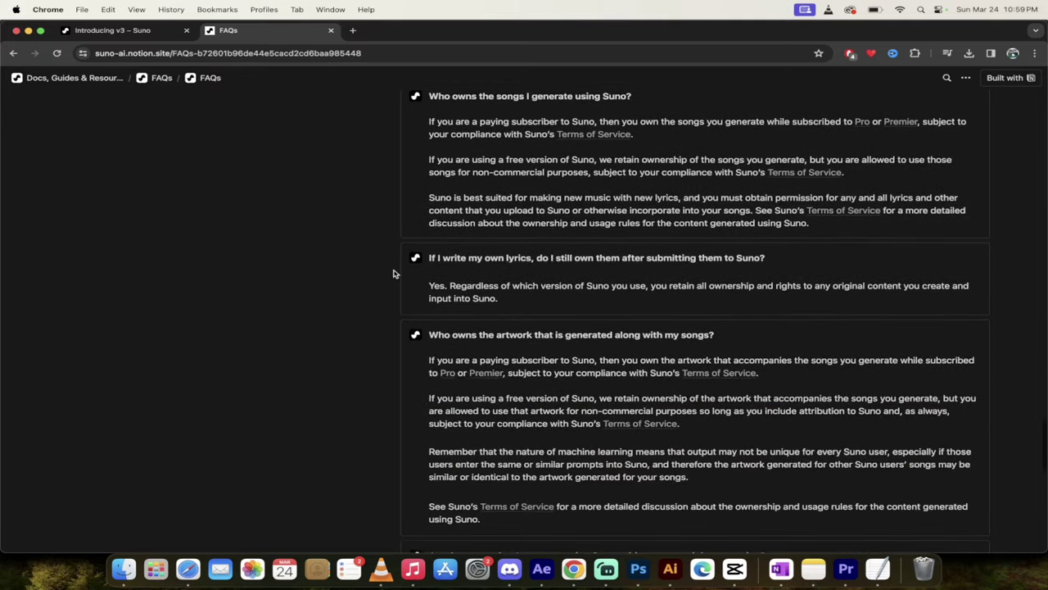
scroll(393, 273, "up", 1)
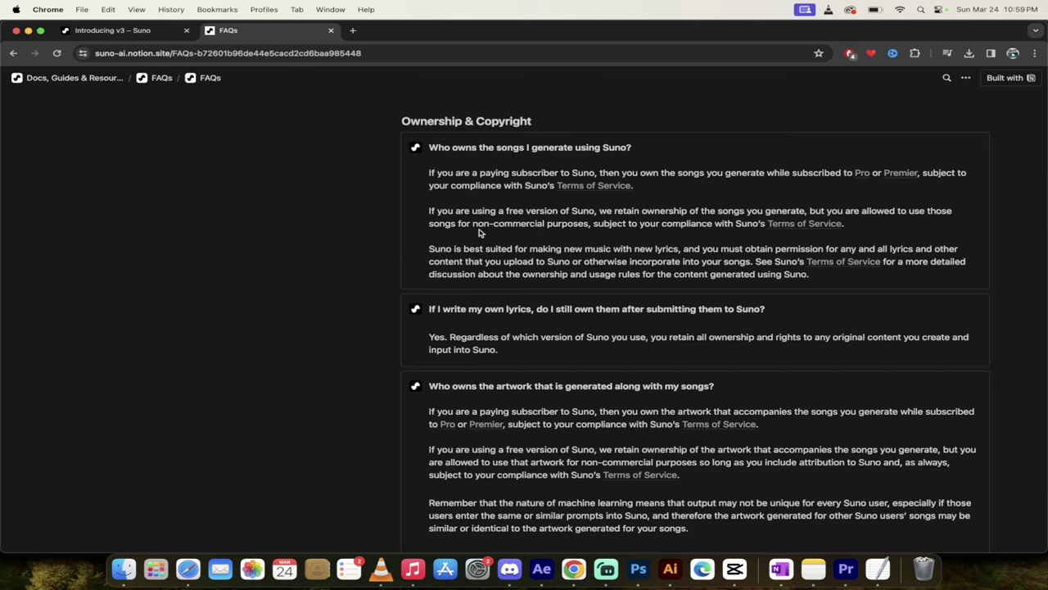
scroll(479, 233, "down", 2)
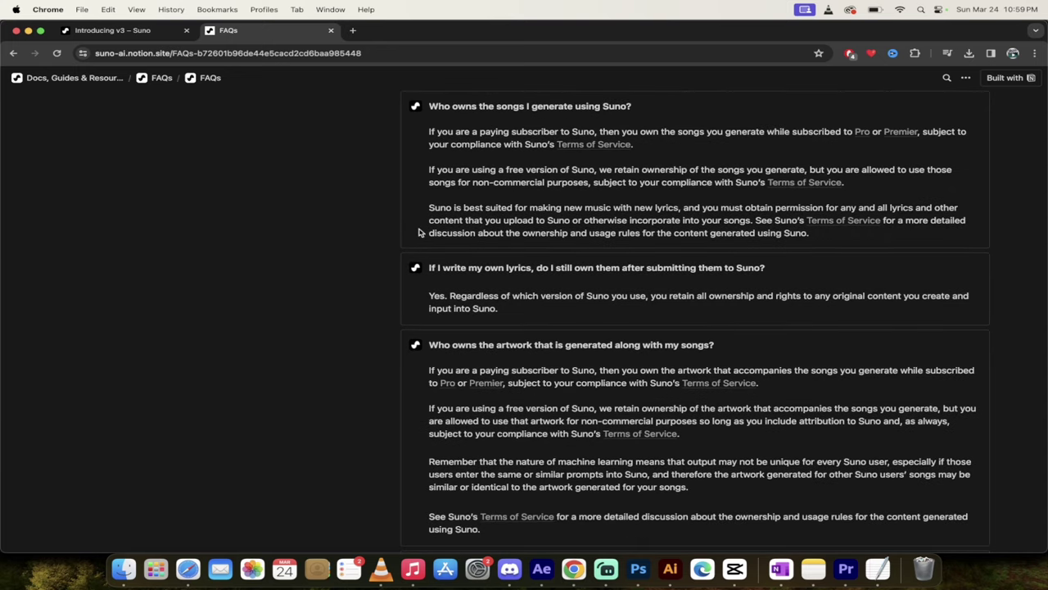
scroll(419, 232, "down", 2)
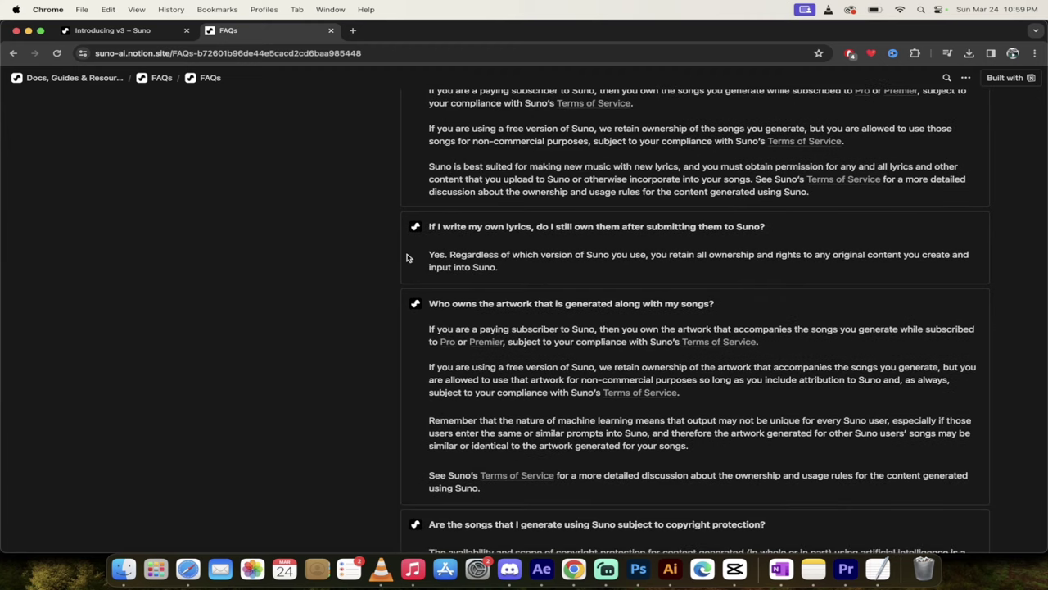
scroll(603, 325, "down", 3)
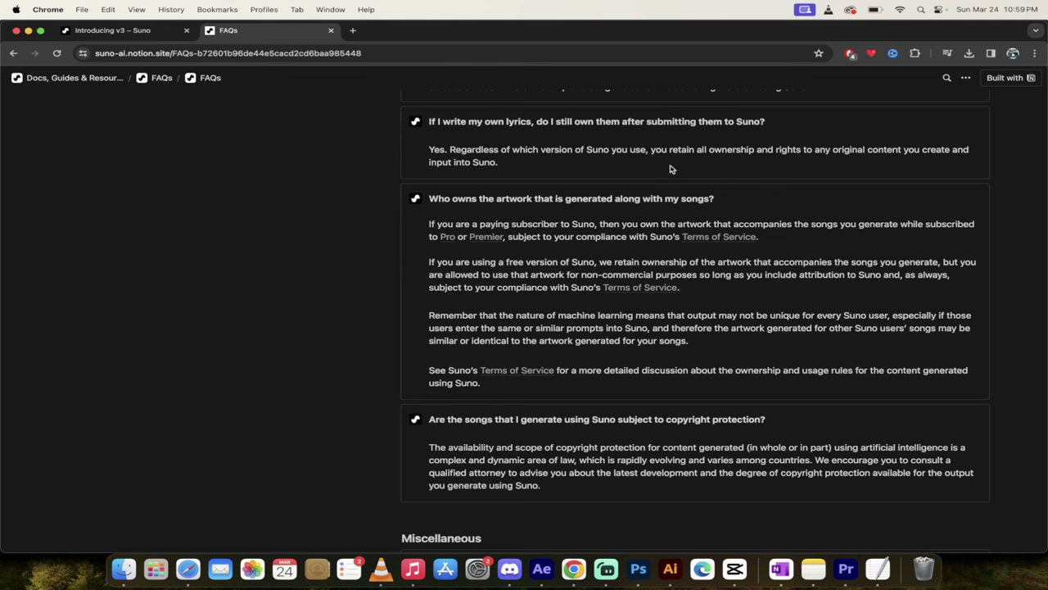
scroll(694, 245, "down", 2)
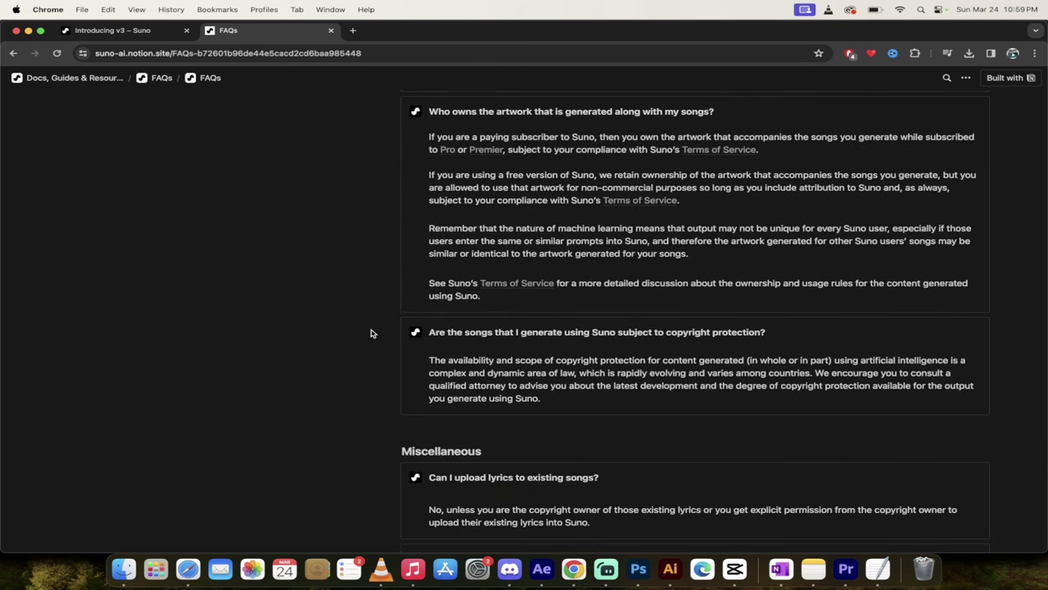
scroll(370, 333, "up", 20)
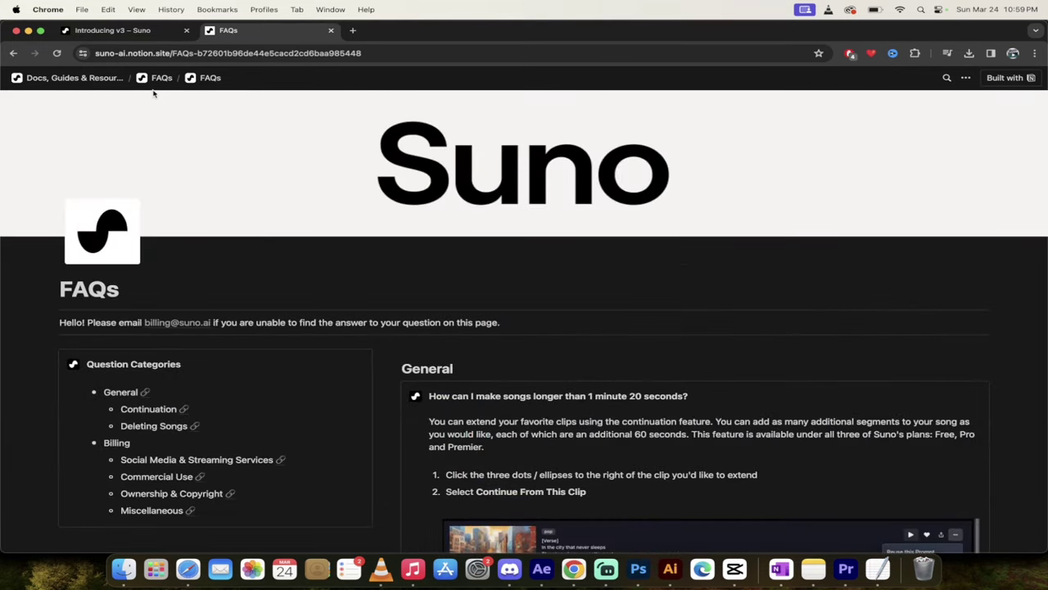
- Return to the Library and open Subscribe to compare Basic, Pro ($8) and Premier ($24) plans
left_click(13, 53)
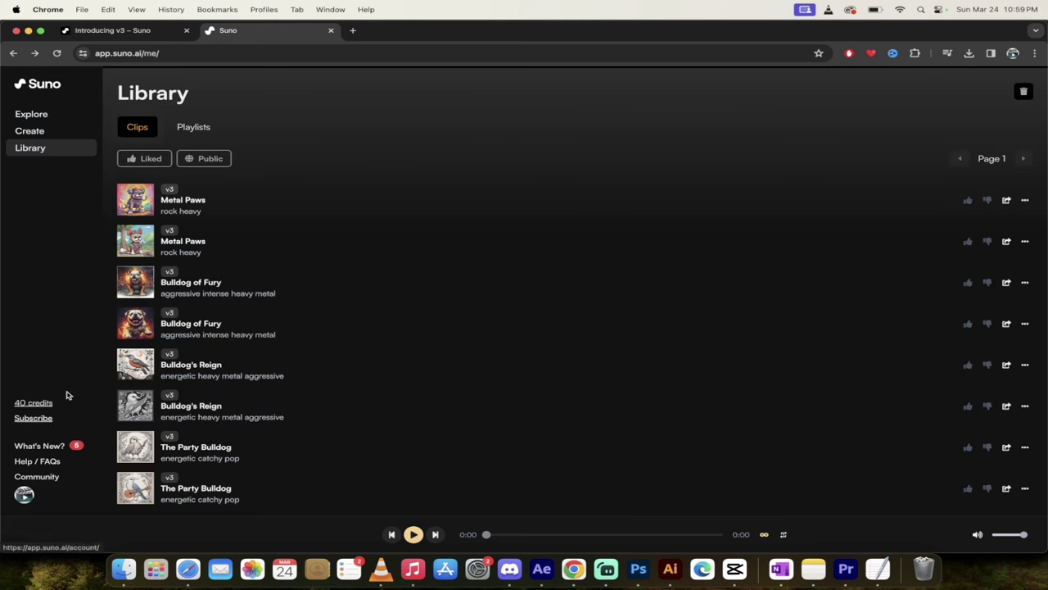
left_click(36, 421)
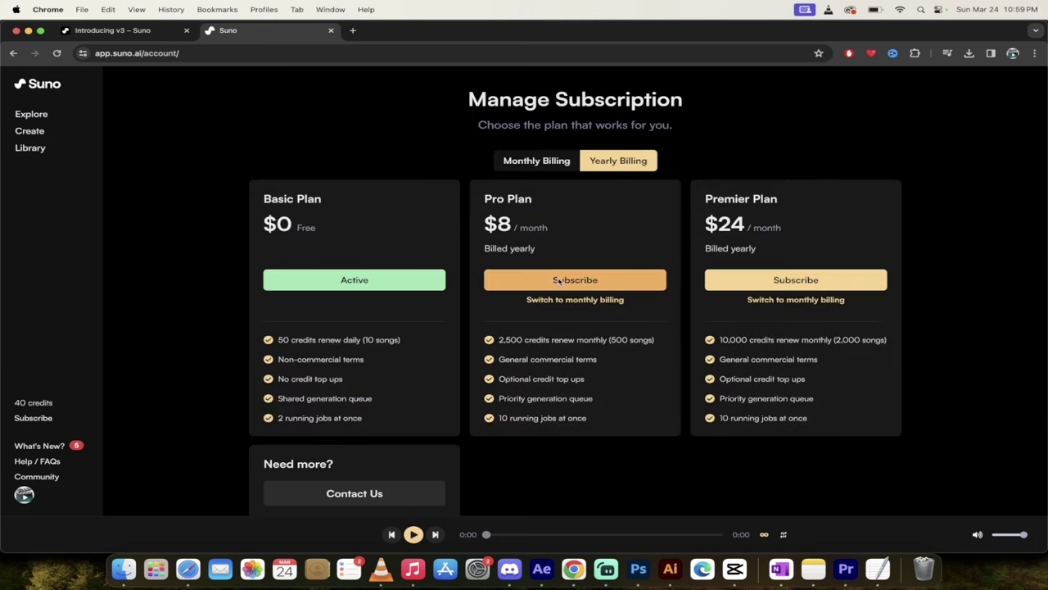